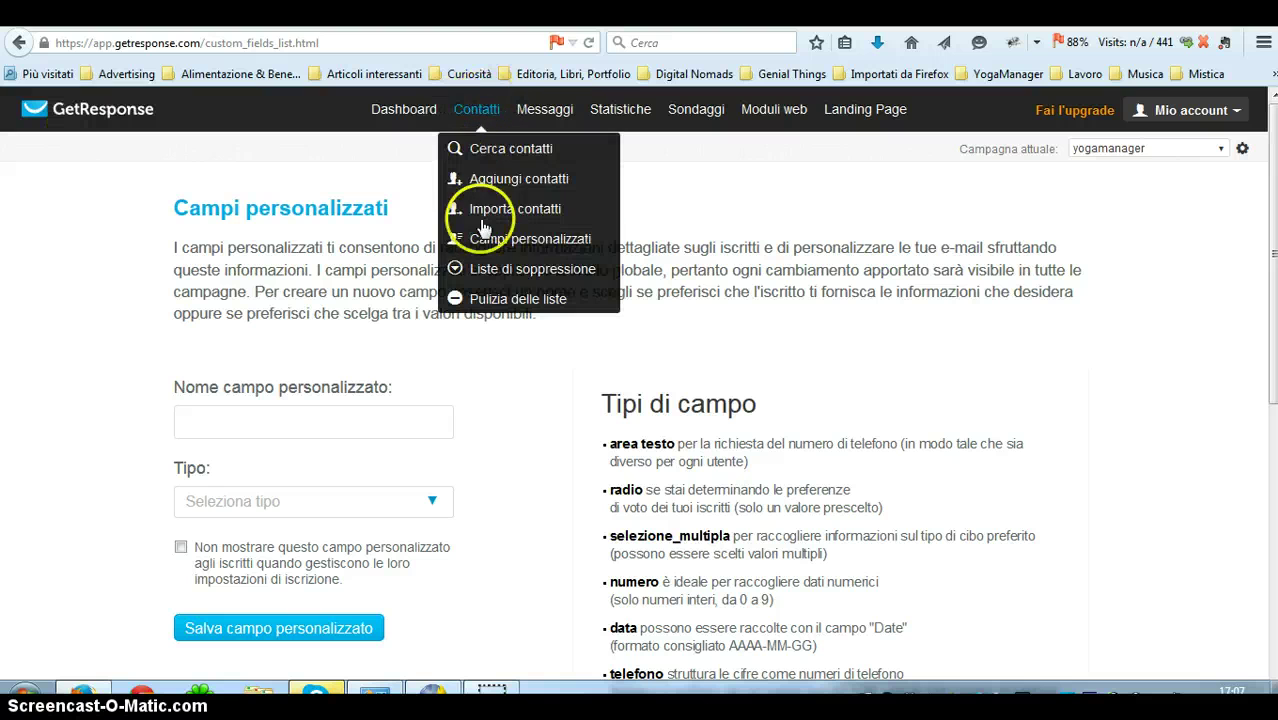
Review the Privacy custom field and its checkbox type in the custom fields list, and check the field type choices.
scroll(538, 510, down, 5)
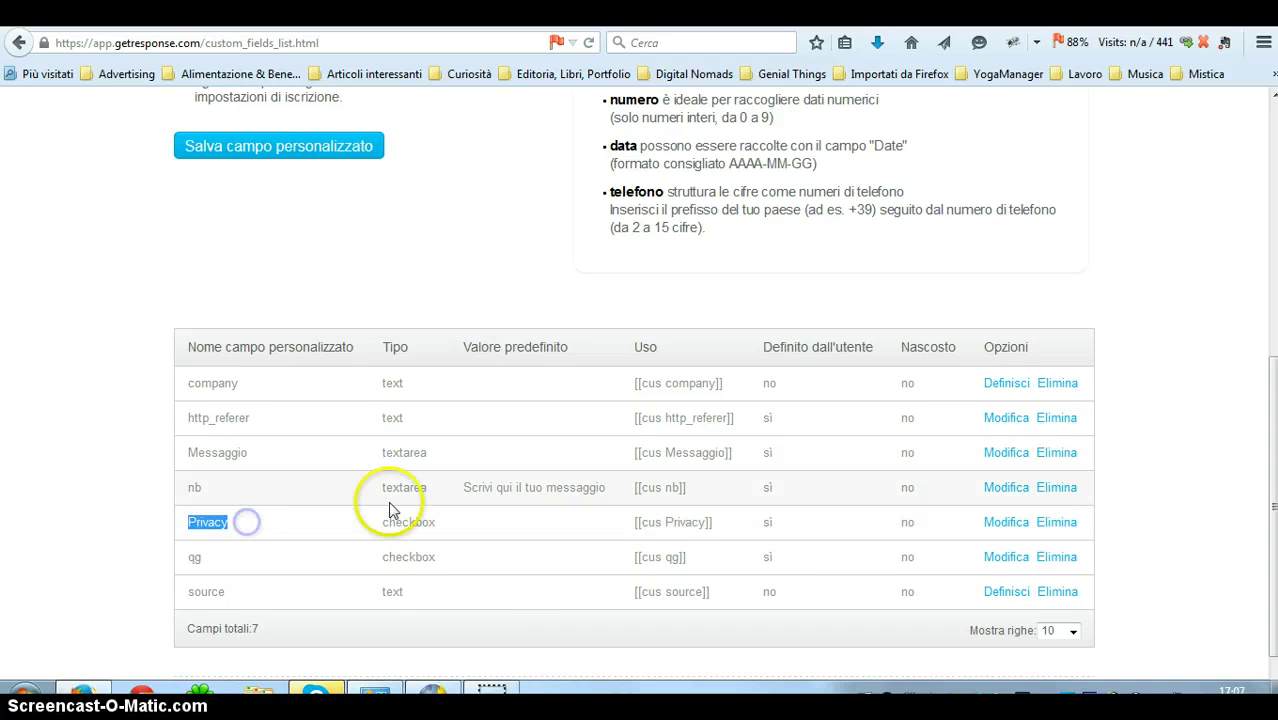
drag(383, 522, 432, 522)
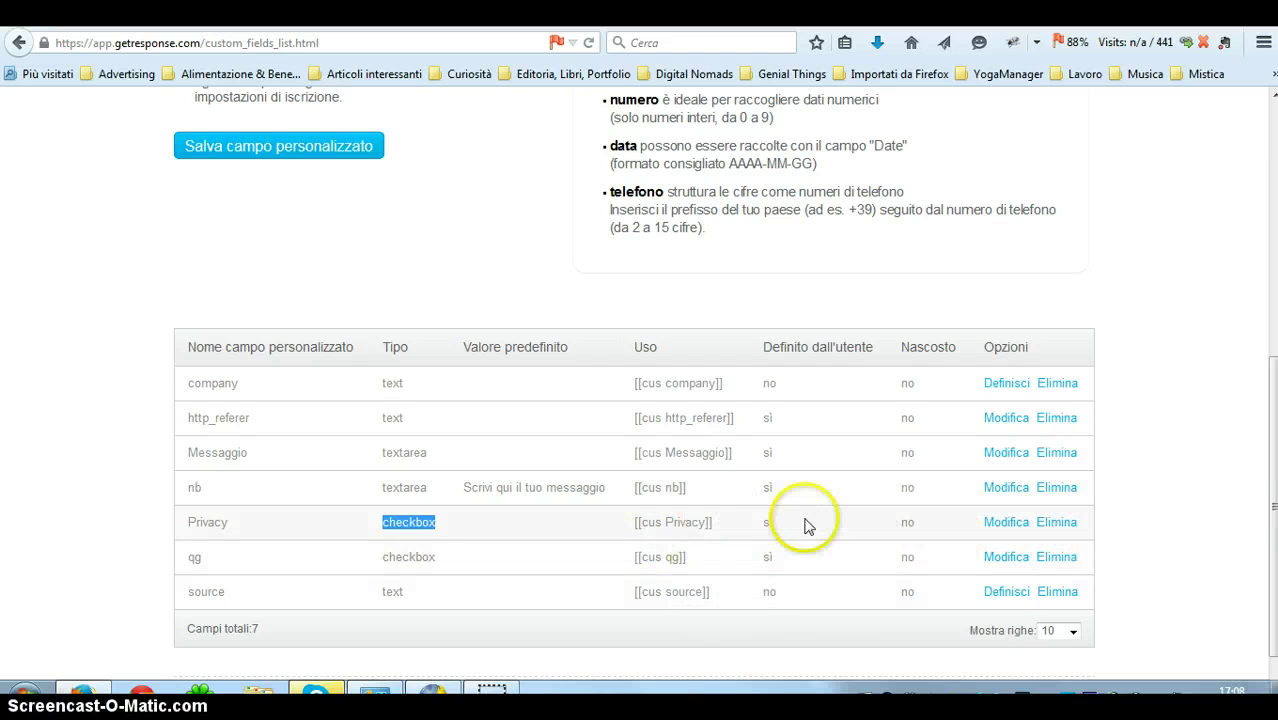
scroll(1225, 262, up, 5)
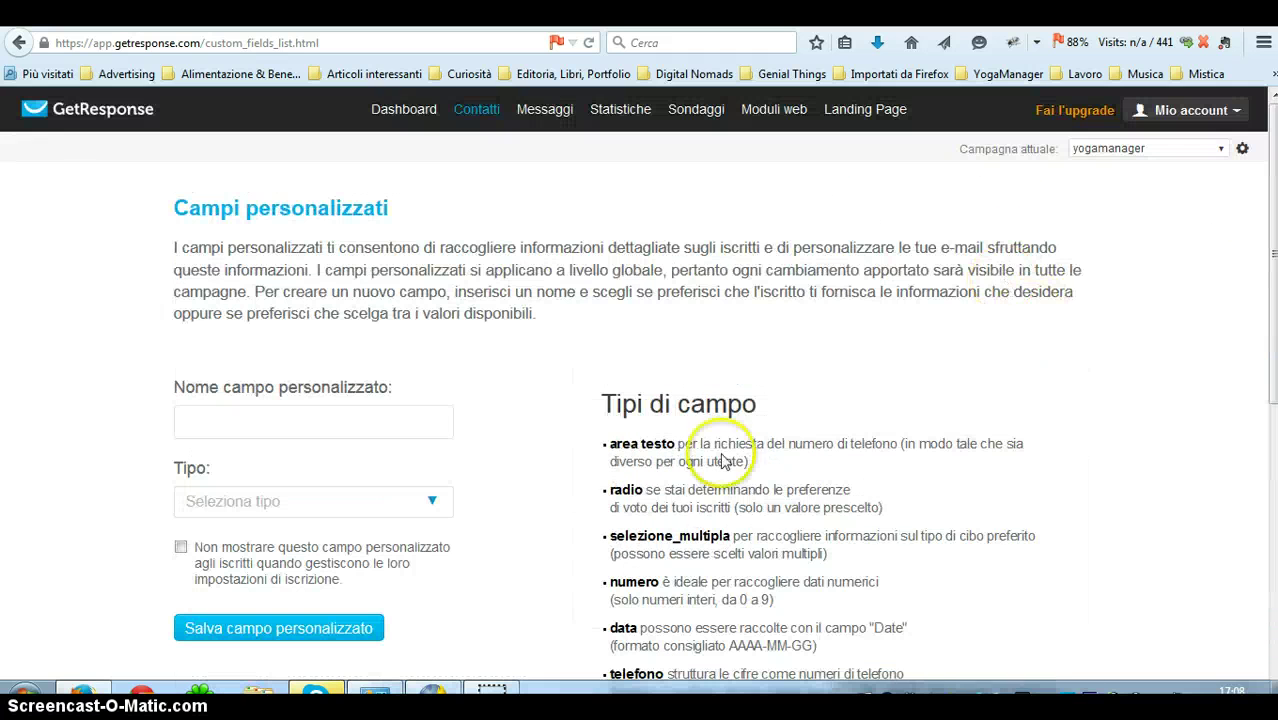
click(440, 503)
click(441, 505)
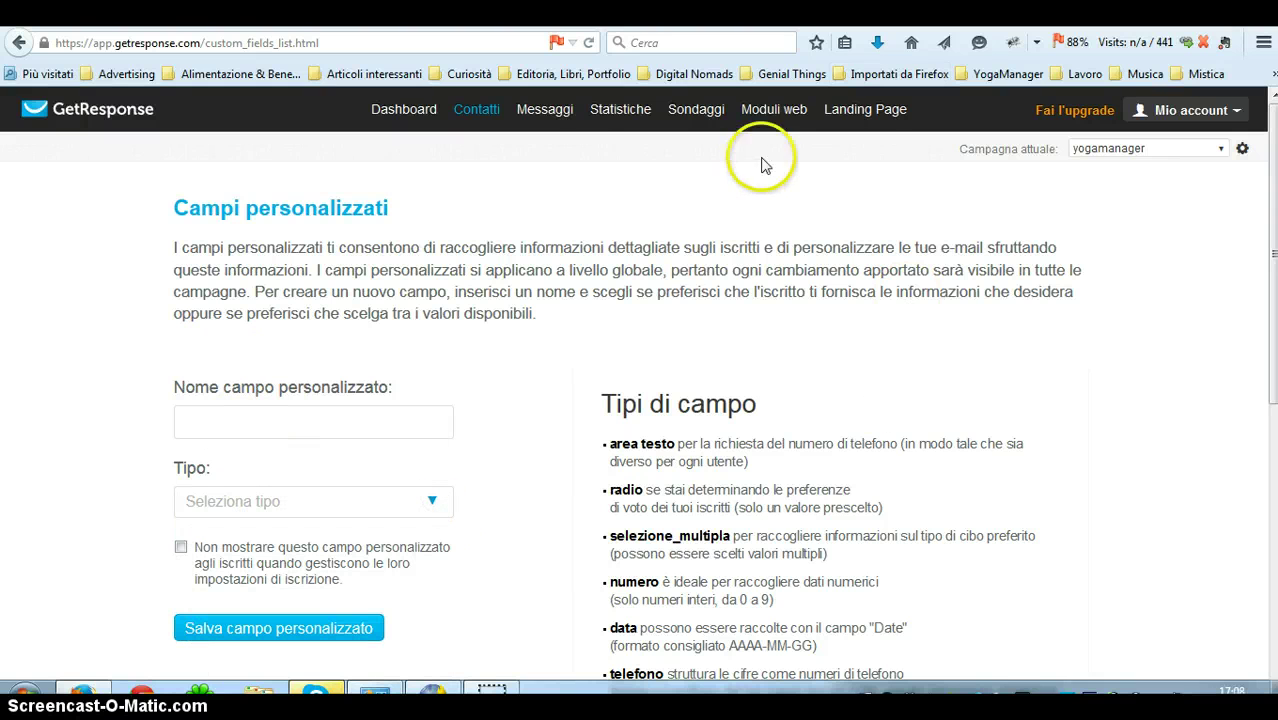
Open the list of web forms and start editing the "Yogamanager article form".
mouse_move(765, 112)
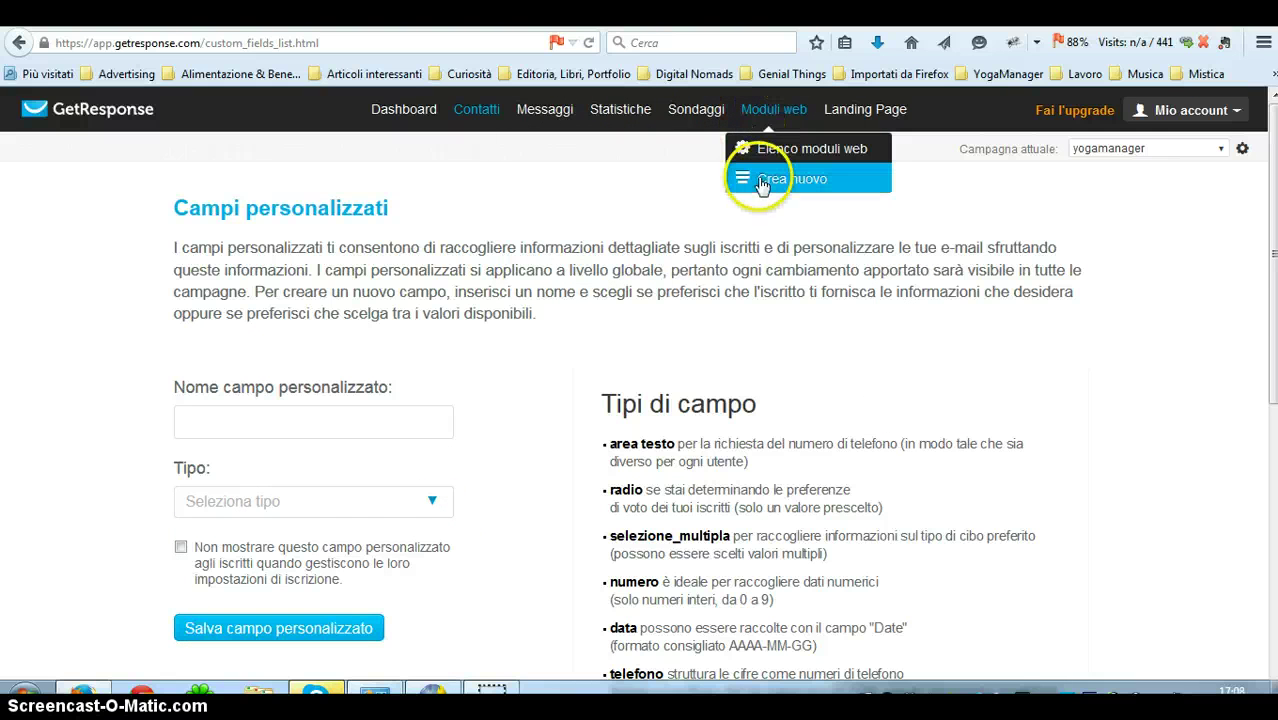
click(764, 163)
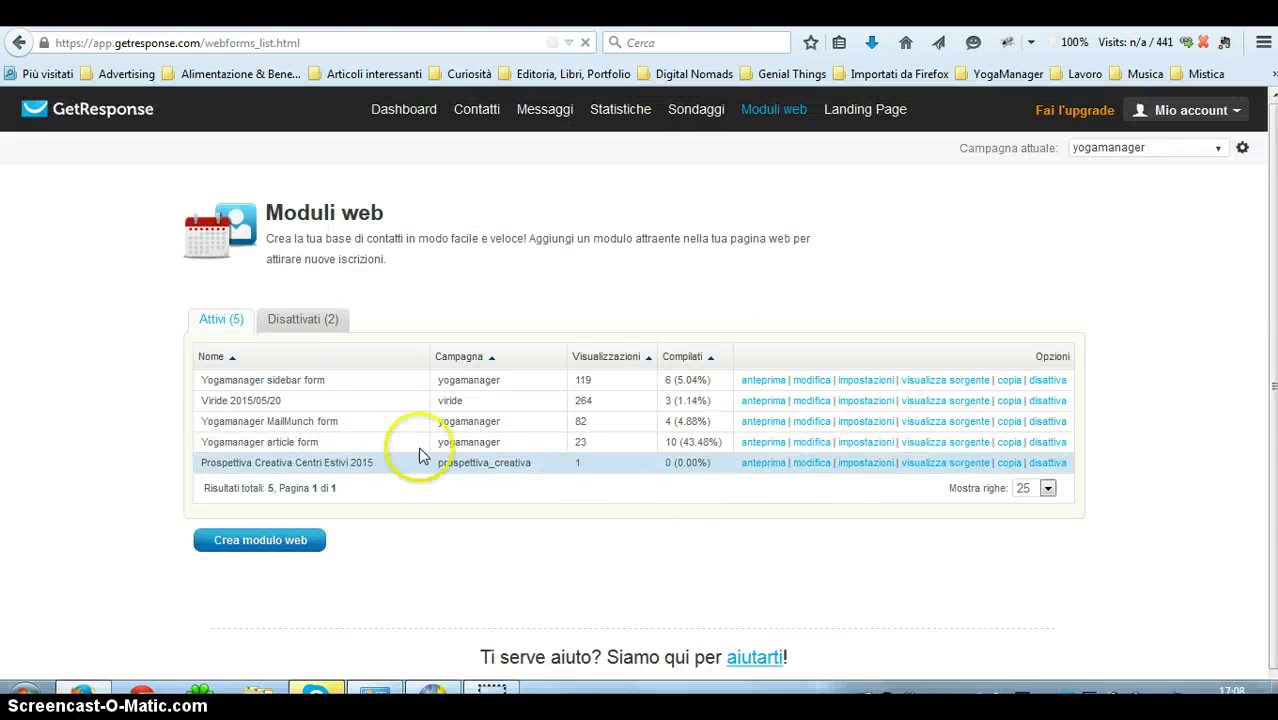
click(810, 443)
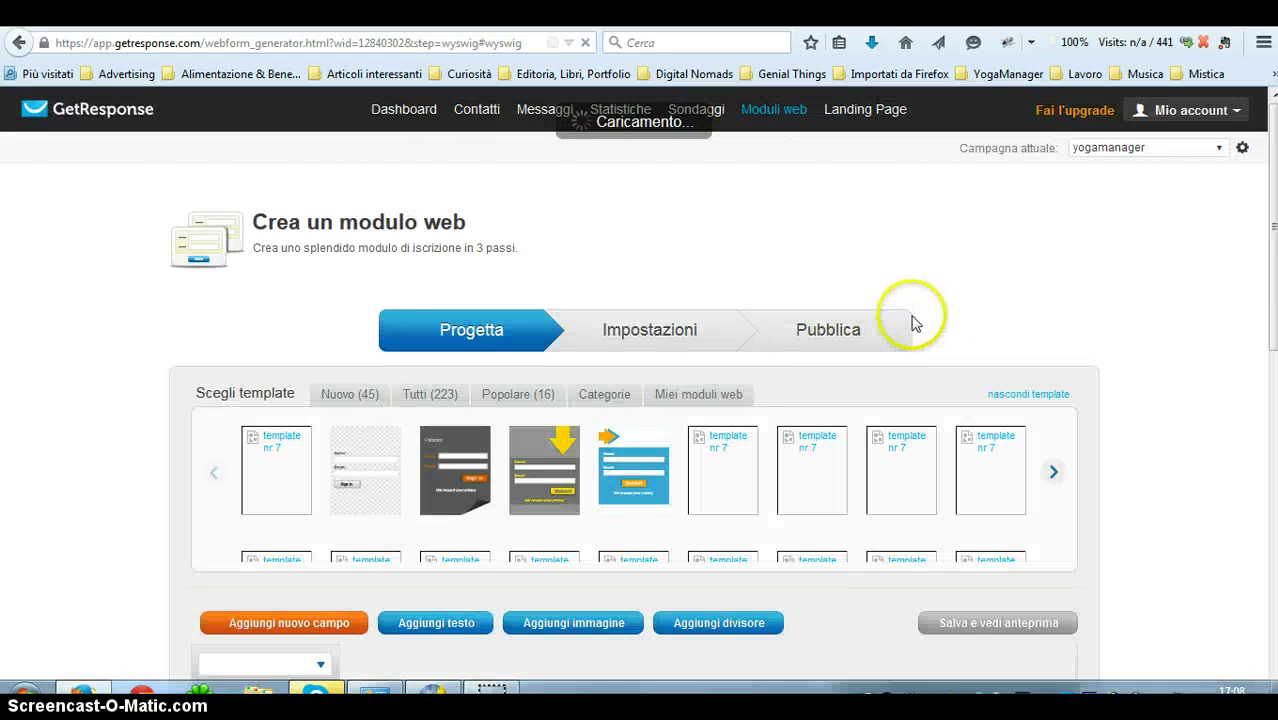
Inspect the settings of the Privacy checkbox field in the form design, and close them without applying changes.
scroll(86, 418, down, 4)
scroll(86, 418, down, 4)
scroll(86, 418, up, 2)
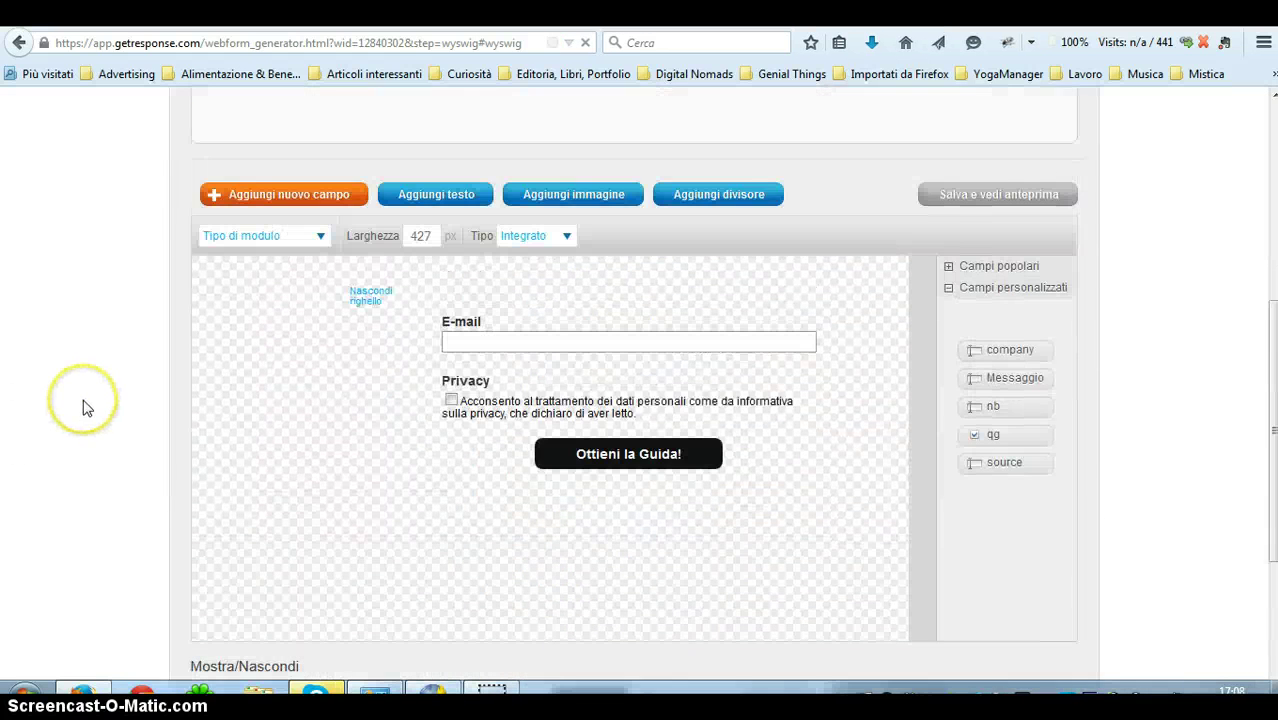
mouse_move(770, 428)
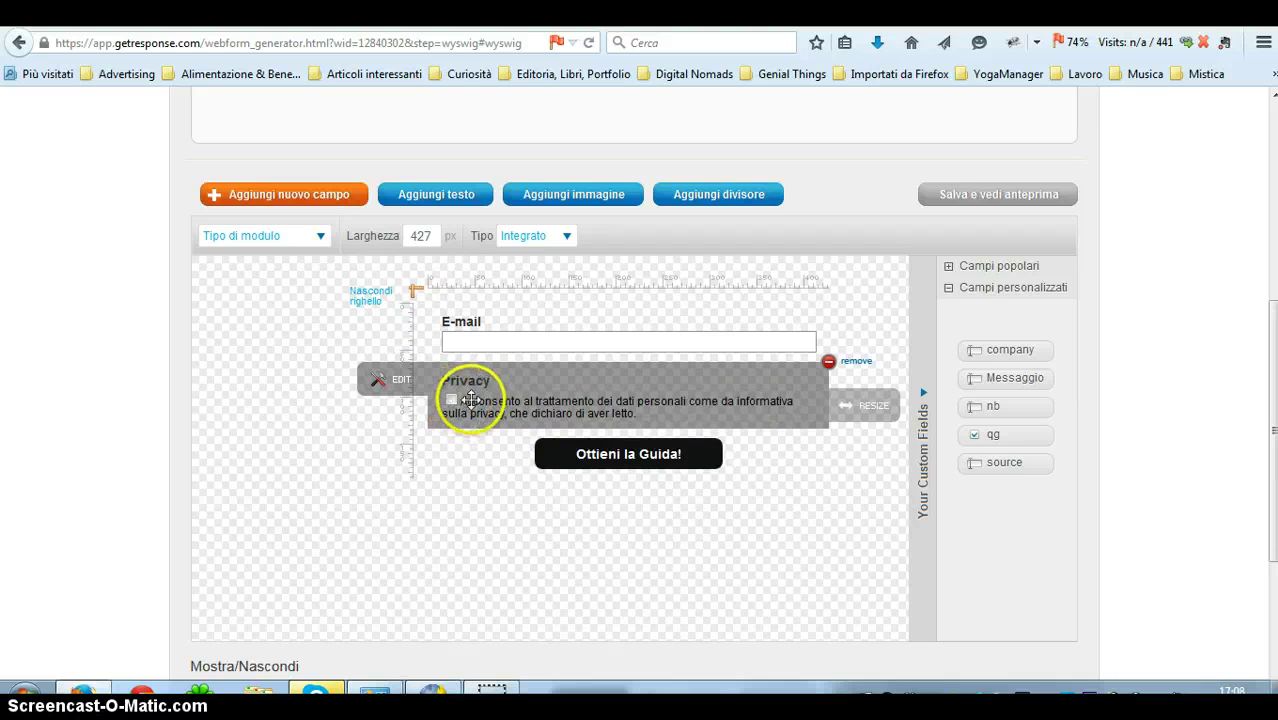
click(377, 386)
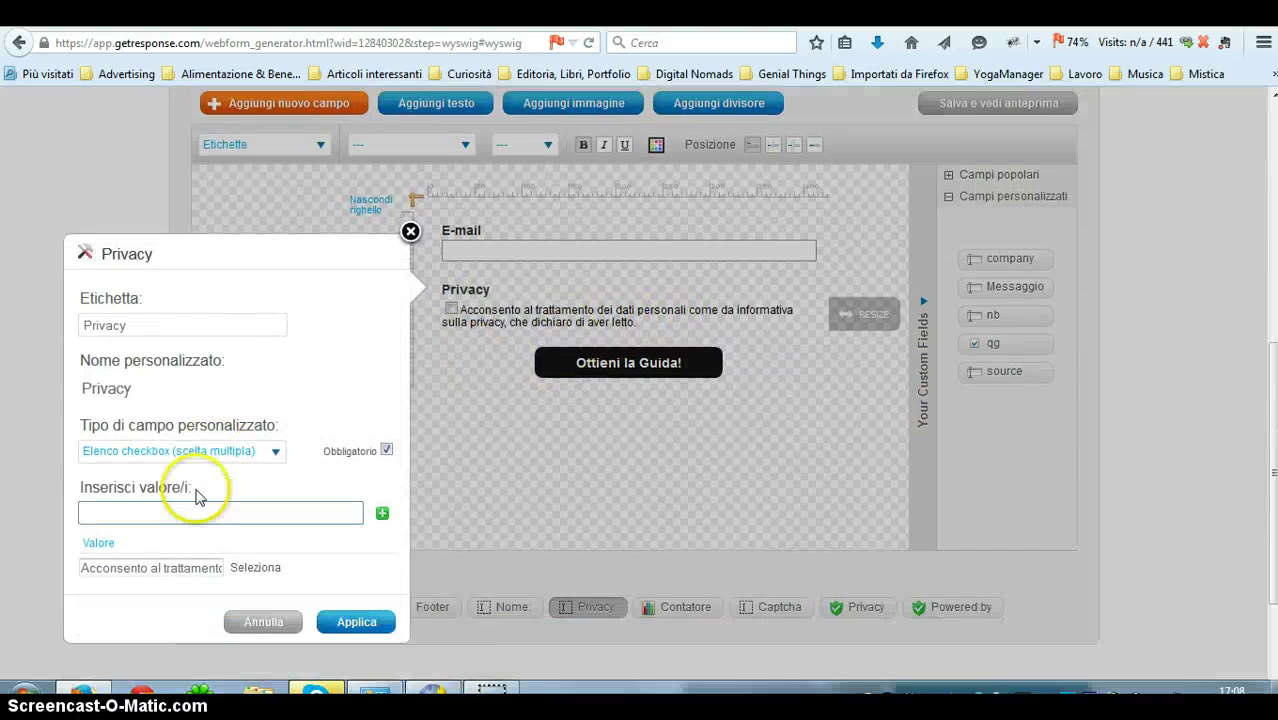
scroll(200, 494, down, 3)
scroll(300, 214, up, 2)
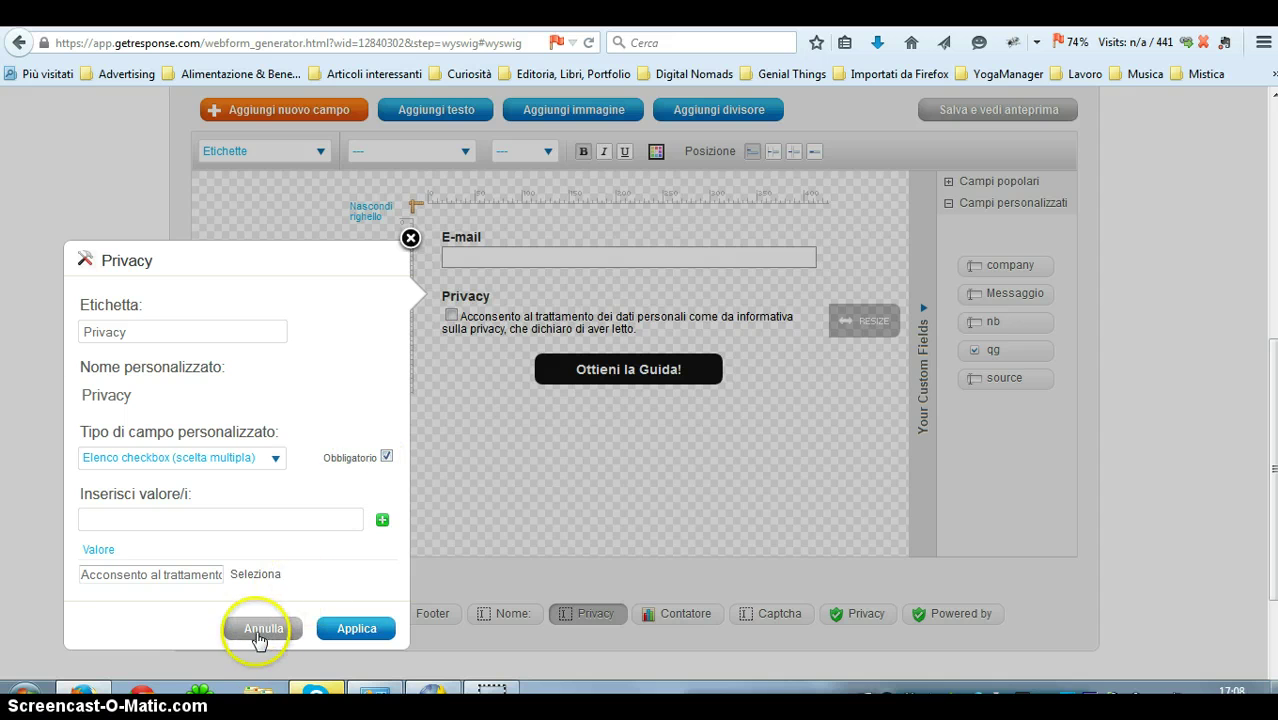
click(262, 632)
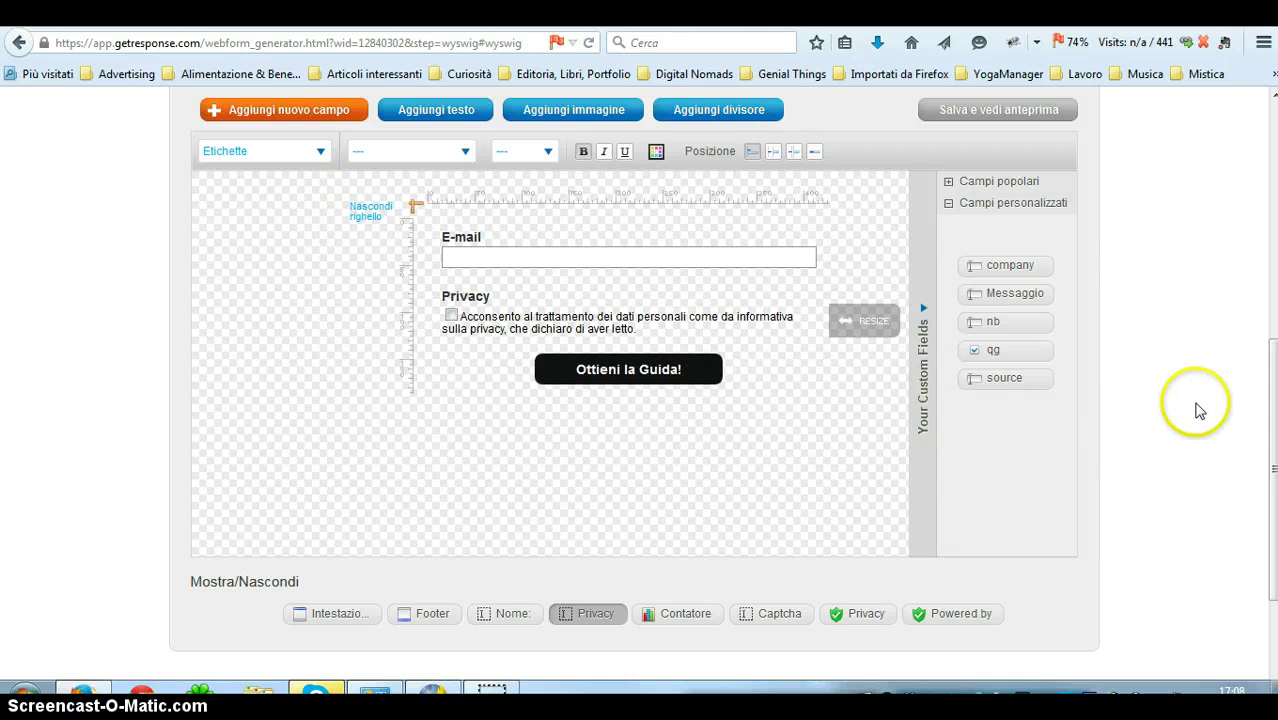
Hide the Privacy field from the form and show it again.
click(594, 614)
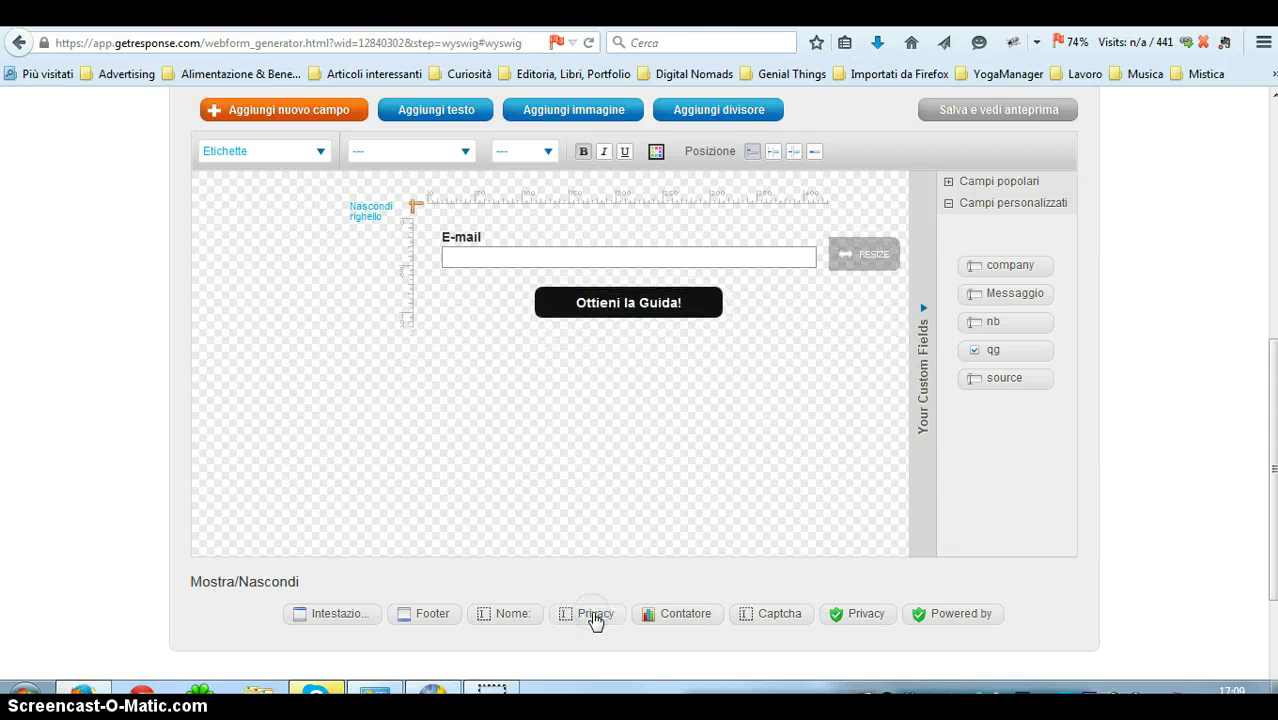
click(594, 614)
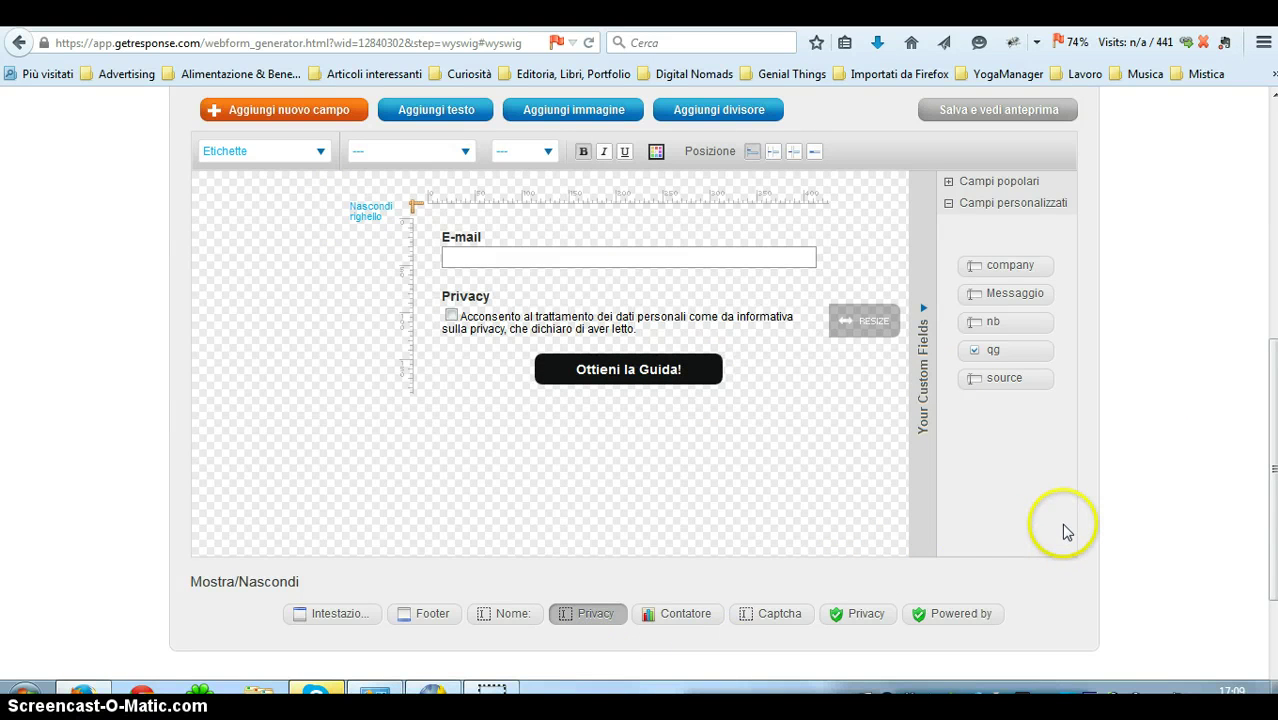
Go to the form's publishing stage and display its HTML code instead of the JavaScript code.
scroll(1004, 450, up, 5)
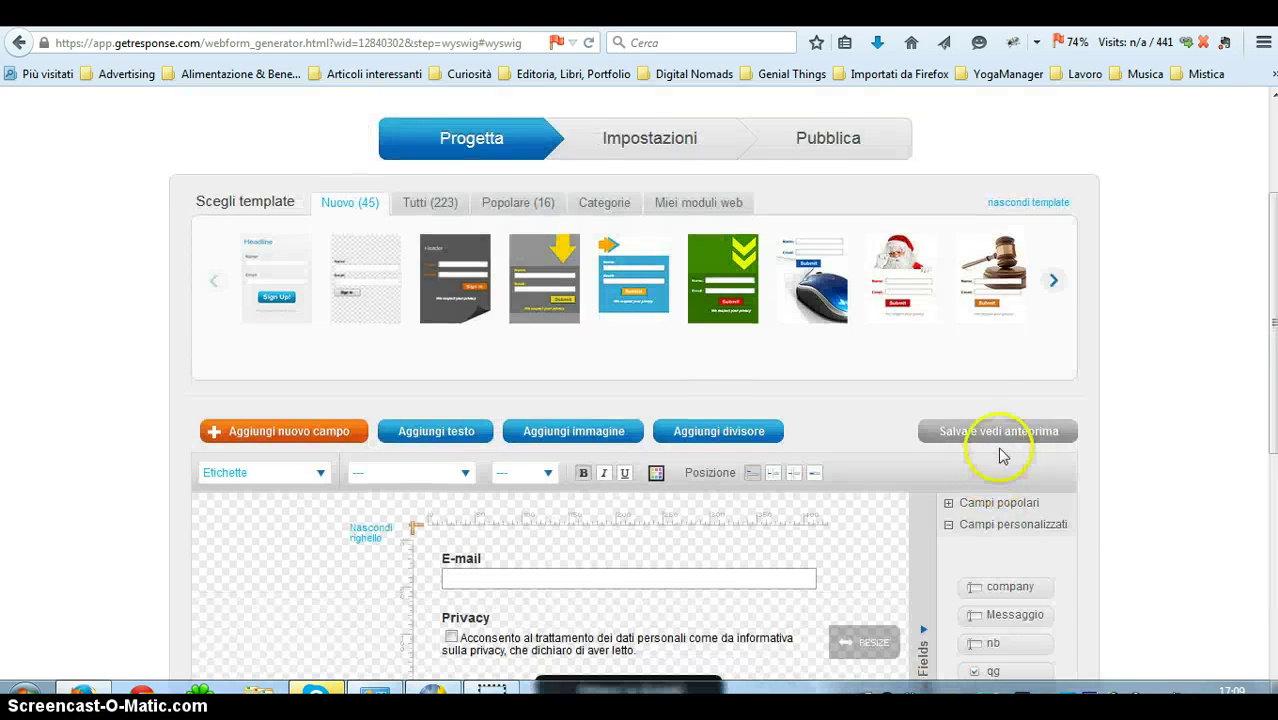
click(820, 145)
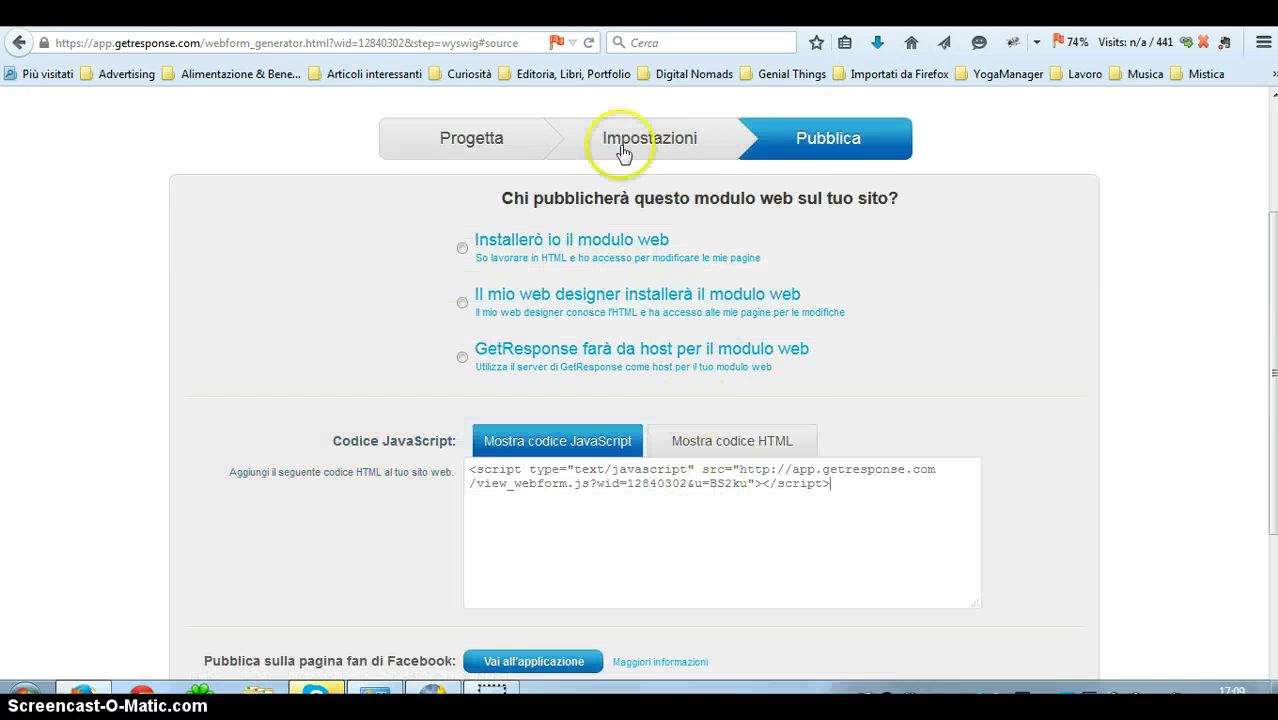
click(697, 536)
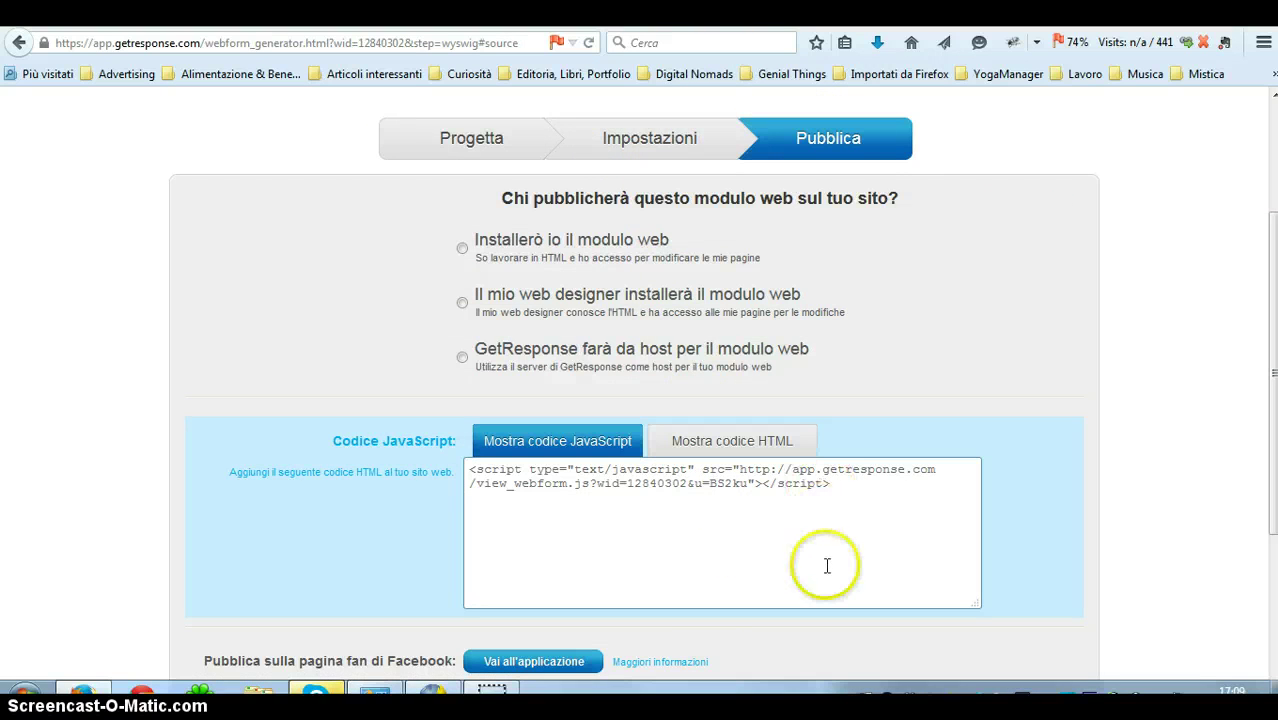
click(719, 432)
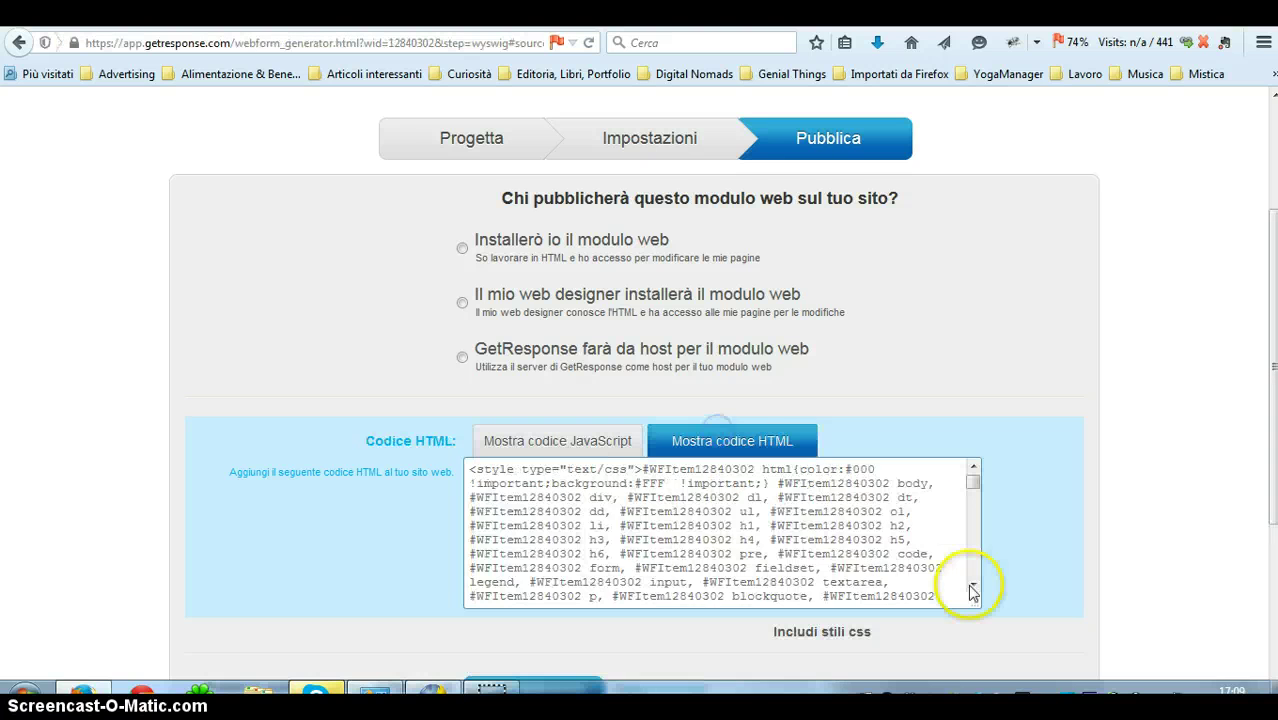
Turn the inclusion of CSS styles in the HTML code off and back on.
scroll(882, 538, down, 10)
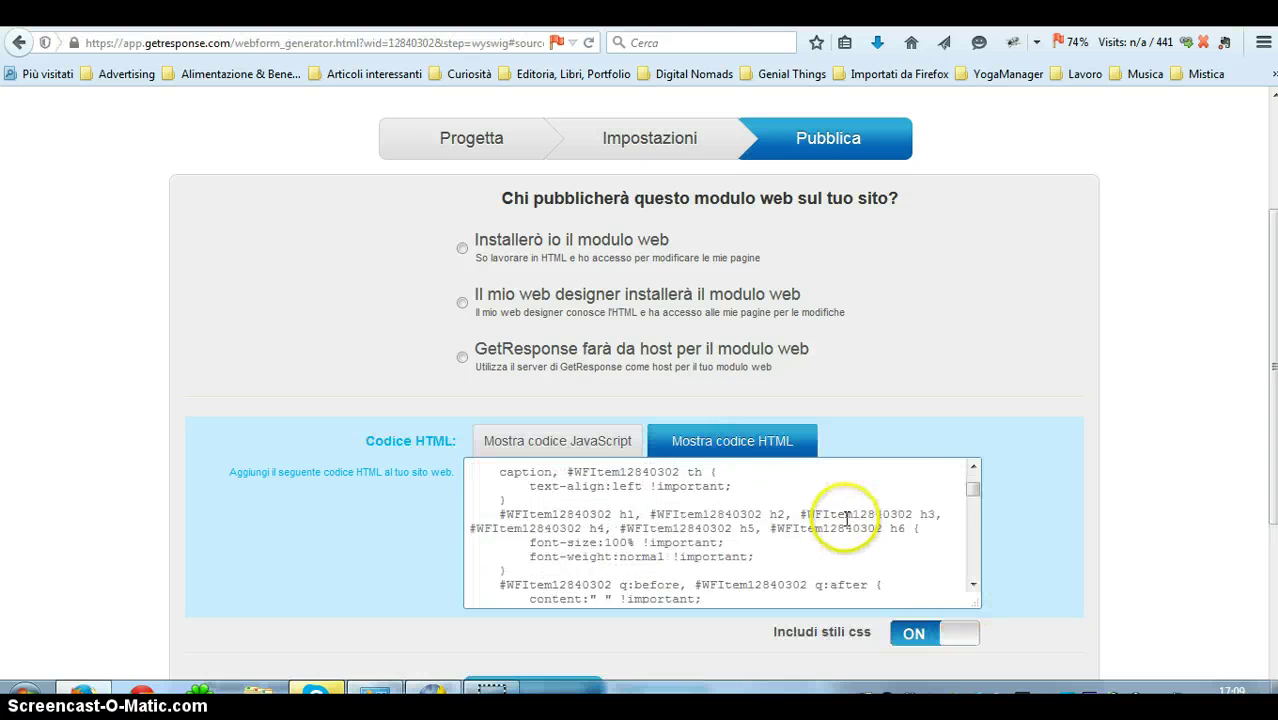
scroll(929, 502, down, 1)
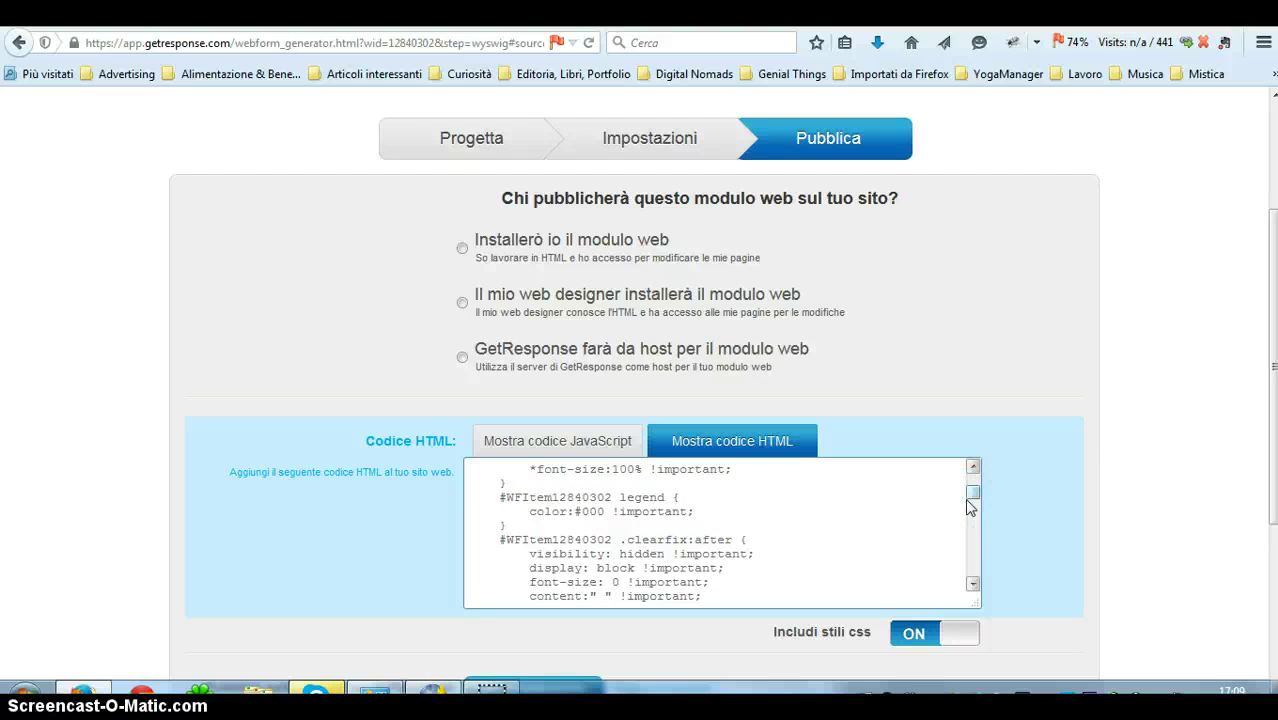
drag(972, 491, 973, 578)
click(947, 647)
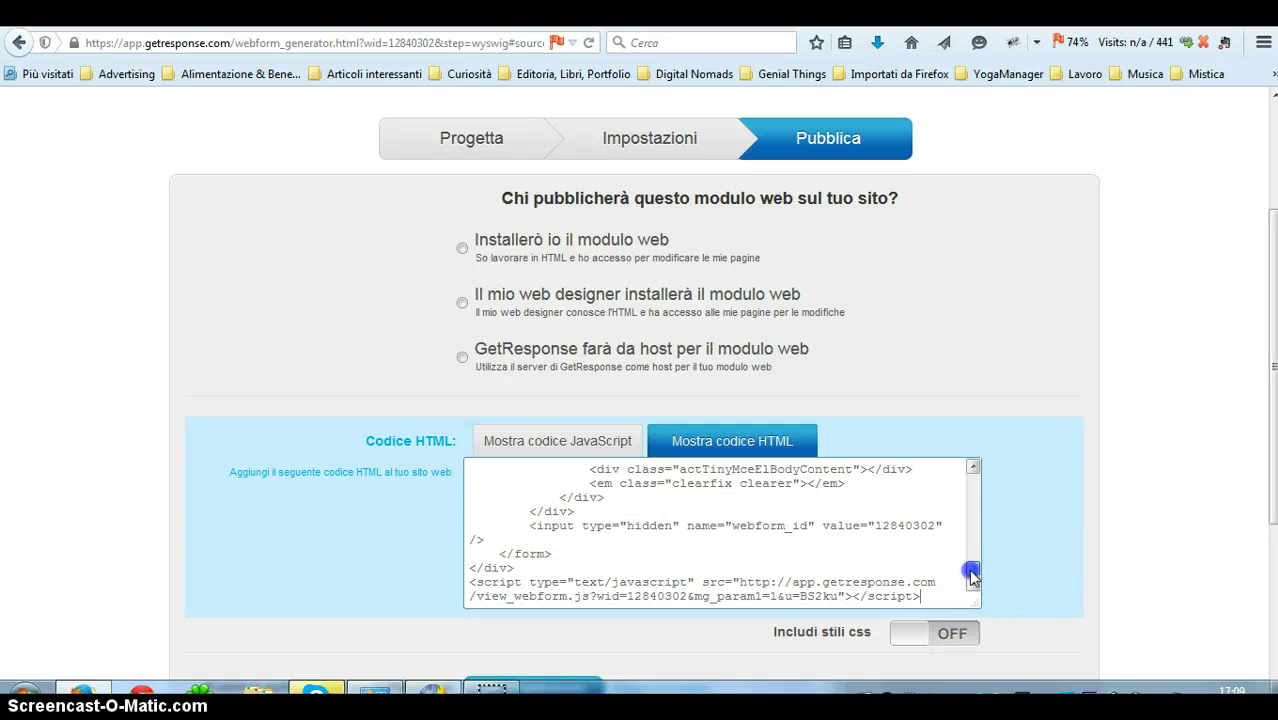
click(941, 632)
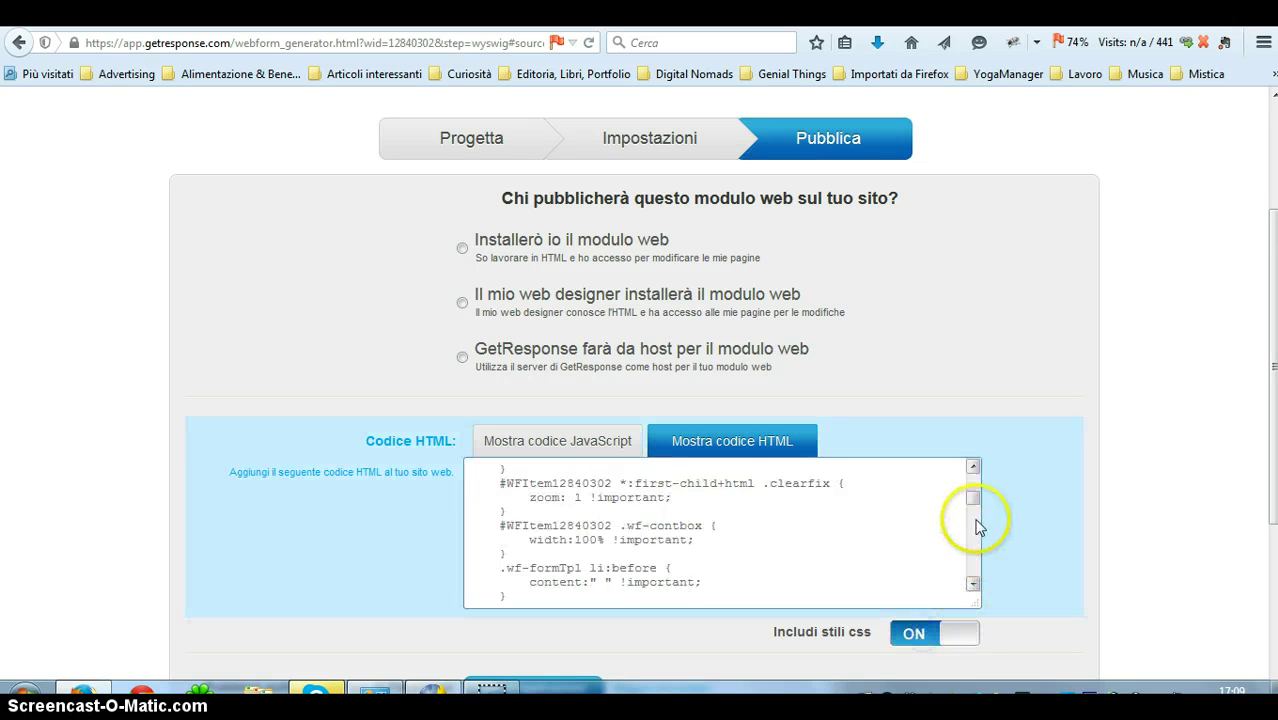
Examine the form's HTML code from its end upwards for the part that defines the Privacy checkbox.
drag(979, 517, 975, 578)
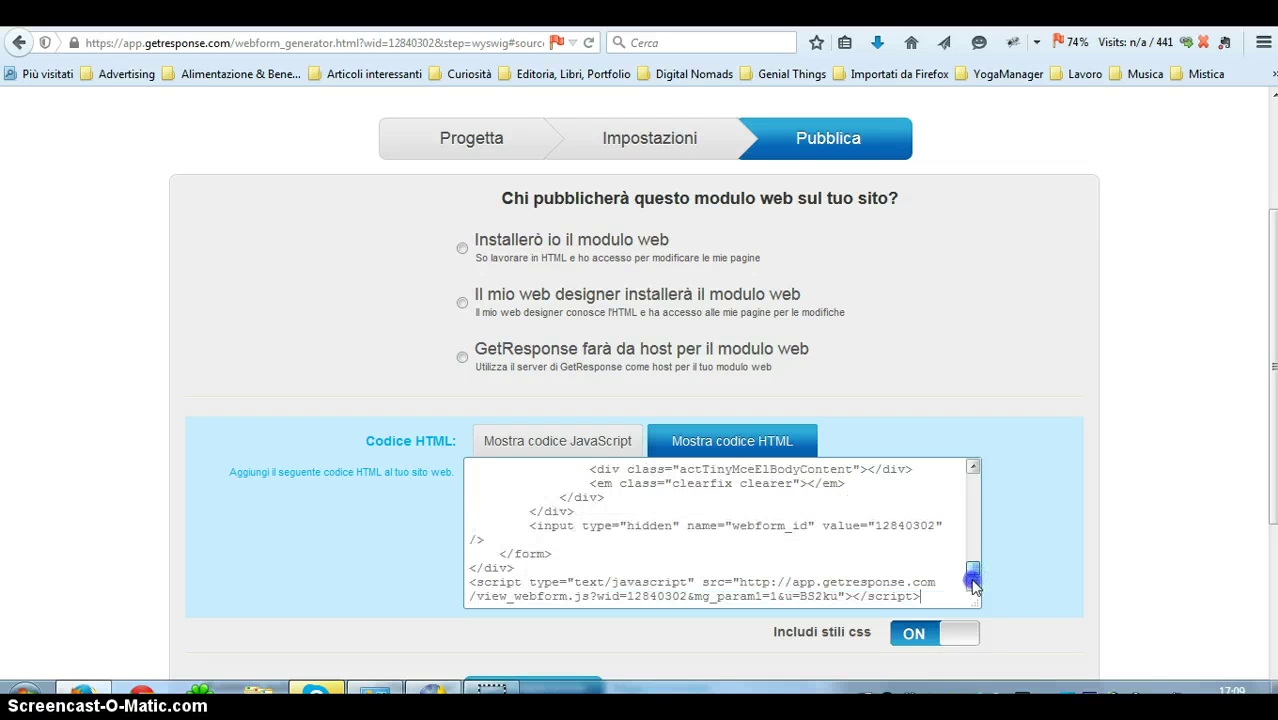
scroll(807, 545, up, 4)
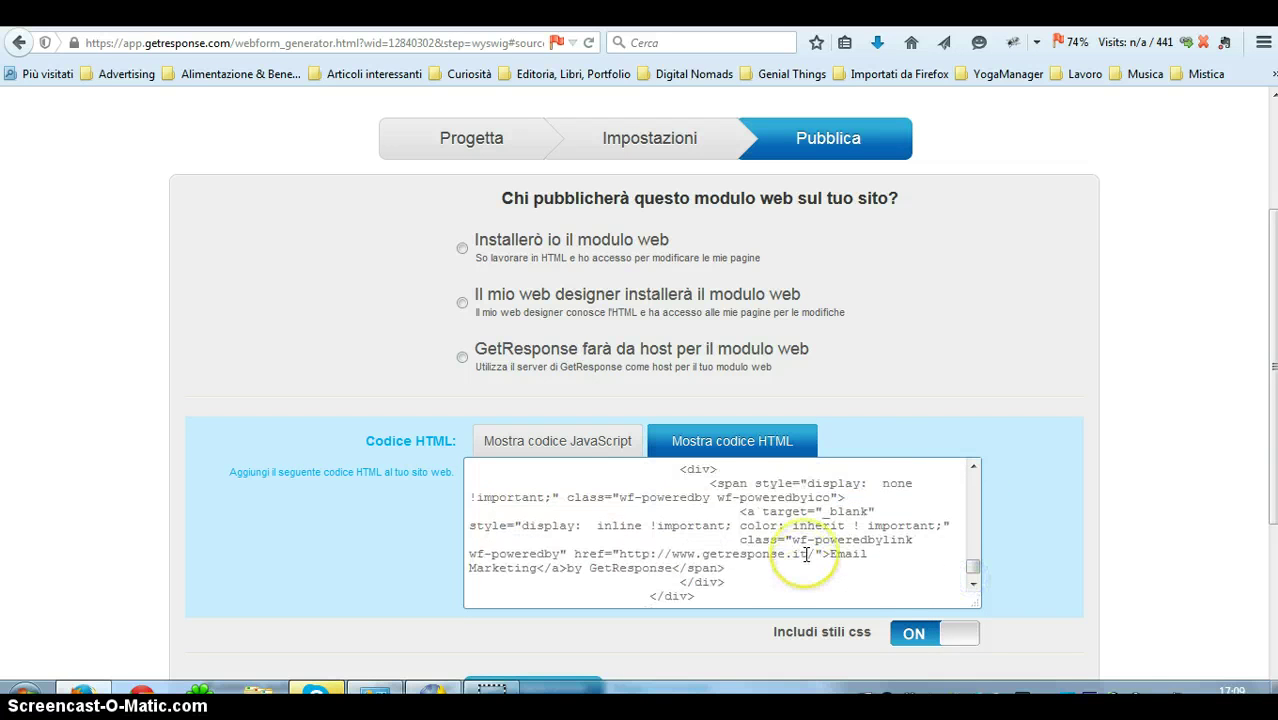
scroll(807, 554, up, 3)
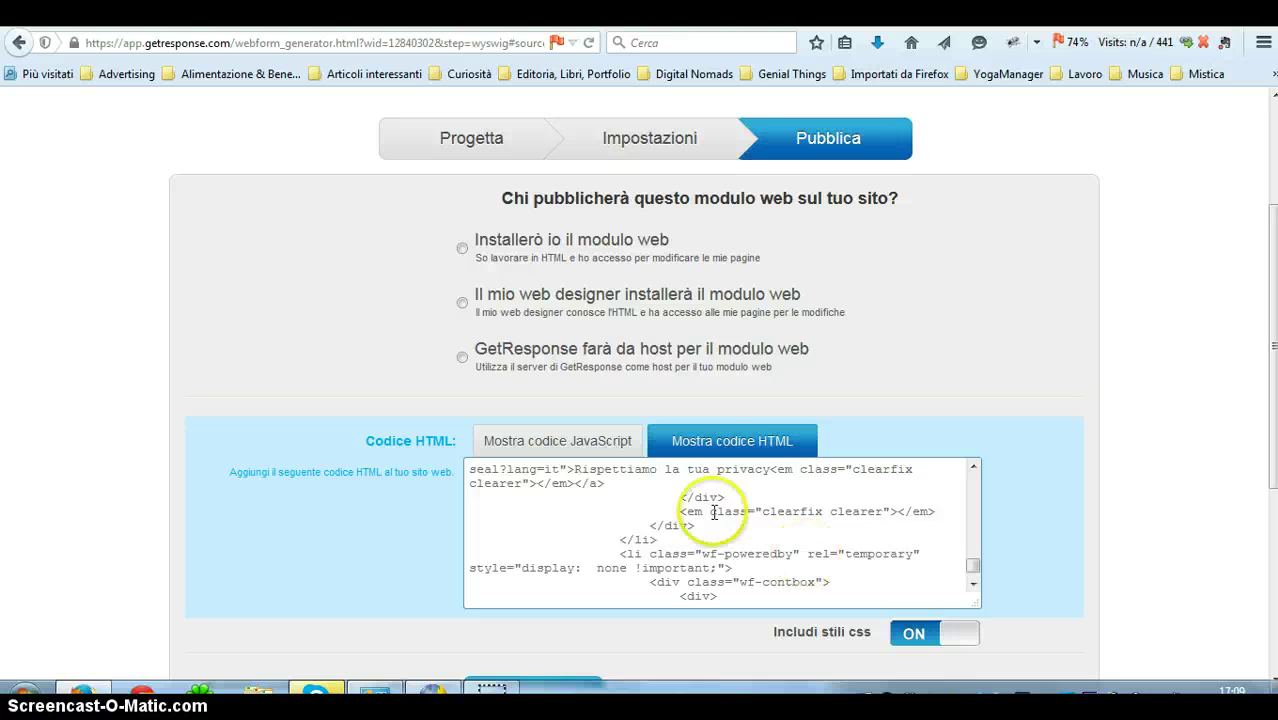
scroll(805, 515, down, 2)
scroll(410, 545, up, 1)
scroll(410, 545, up, 2)
scroll(1200, 360, down, 4)
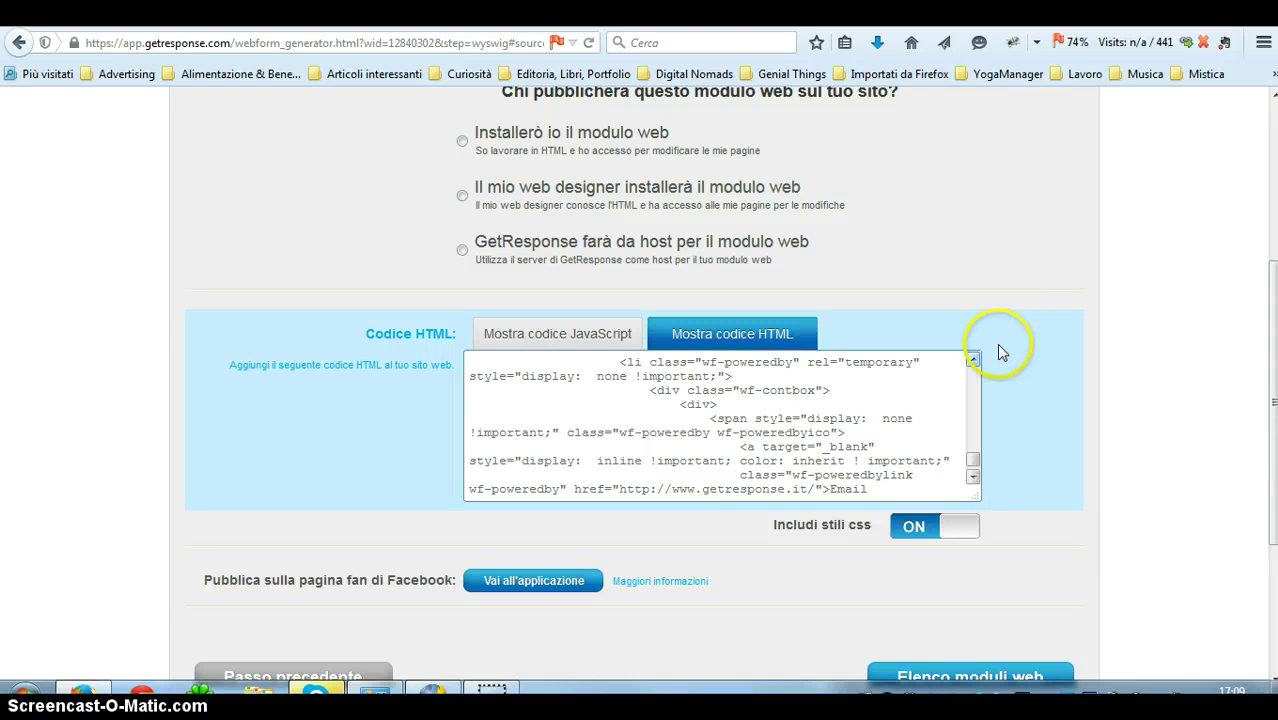
scroll(869, 466, up, 3)
scroll(869, 466, up, 2)
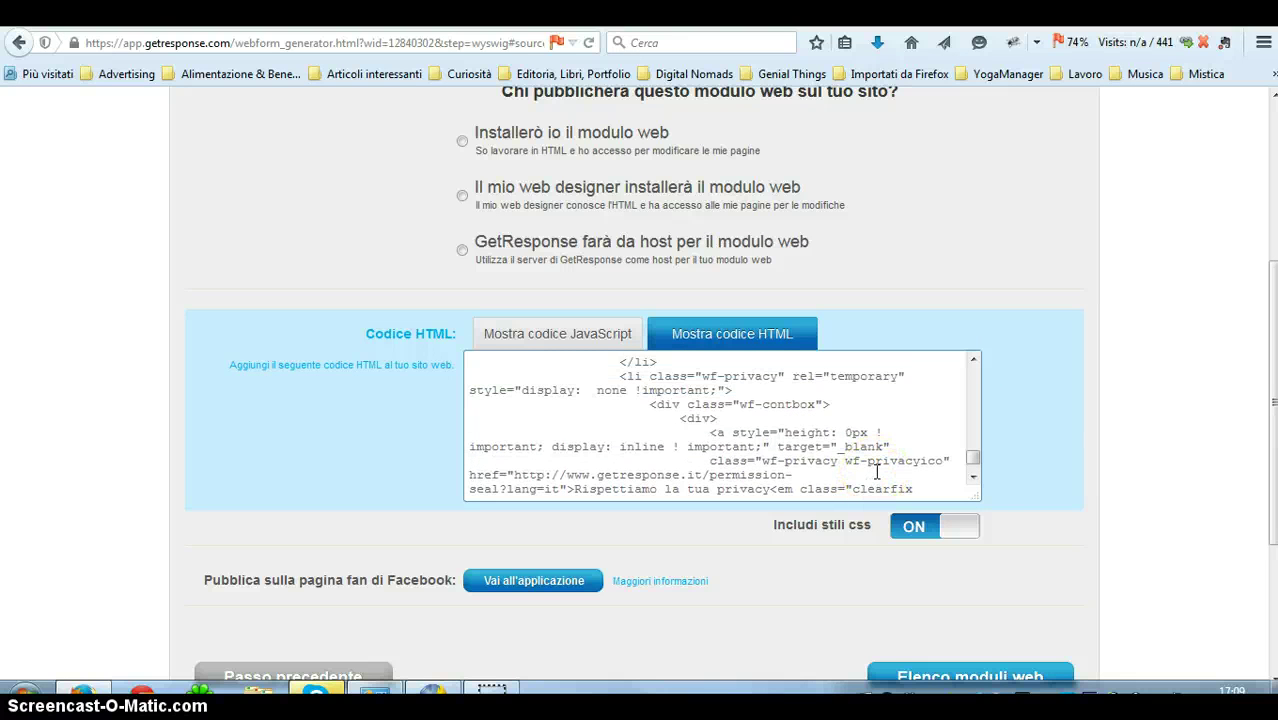
scroll(877, 471, up, 3)
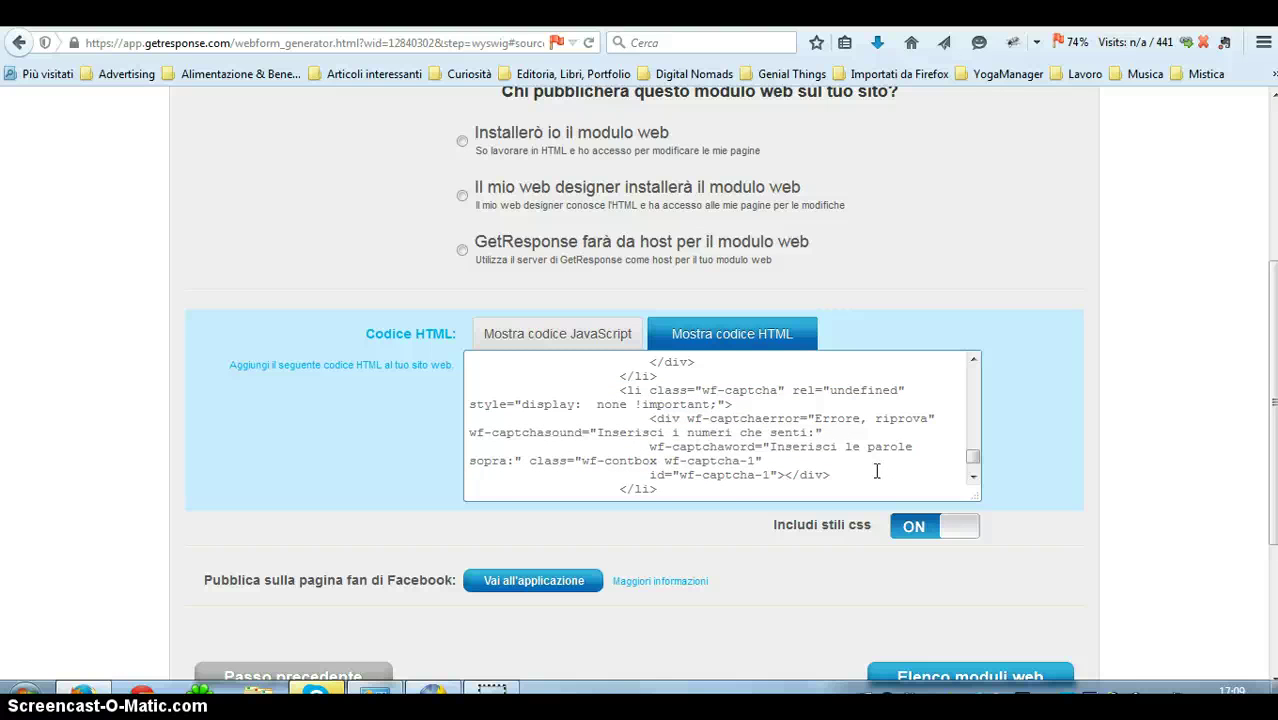
scroll(877, 471, up, 5)
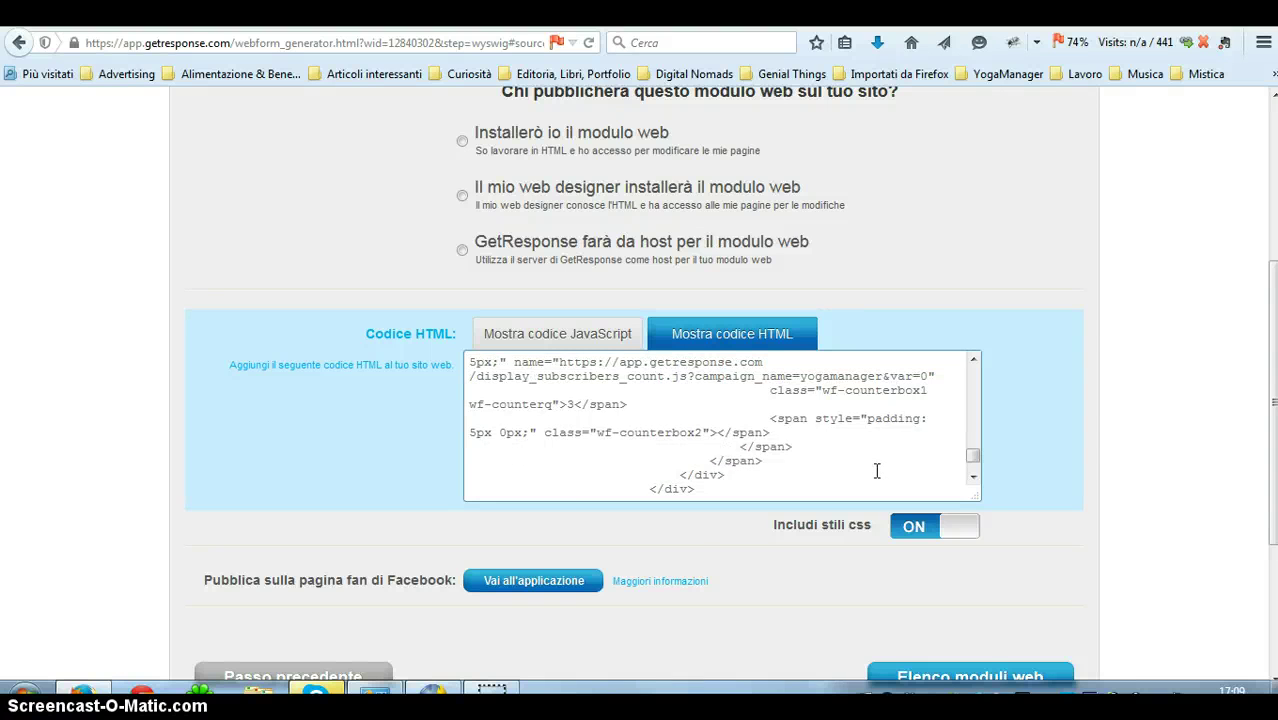
scroll(877, 471, up, 4)
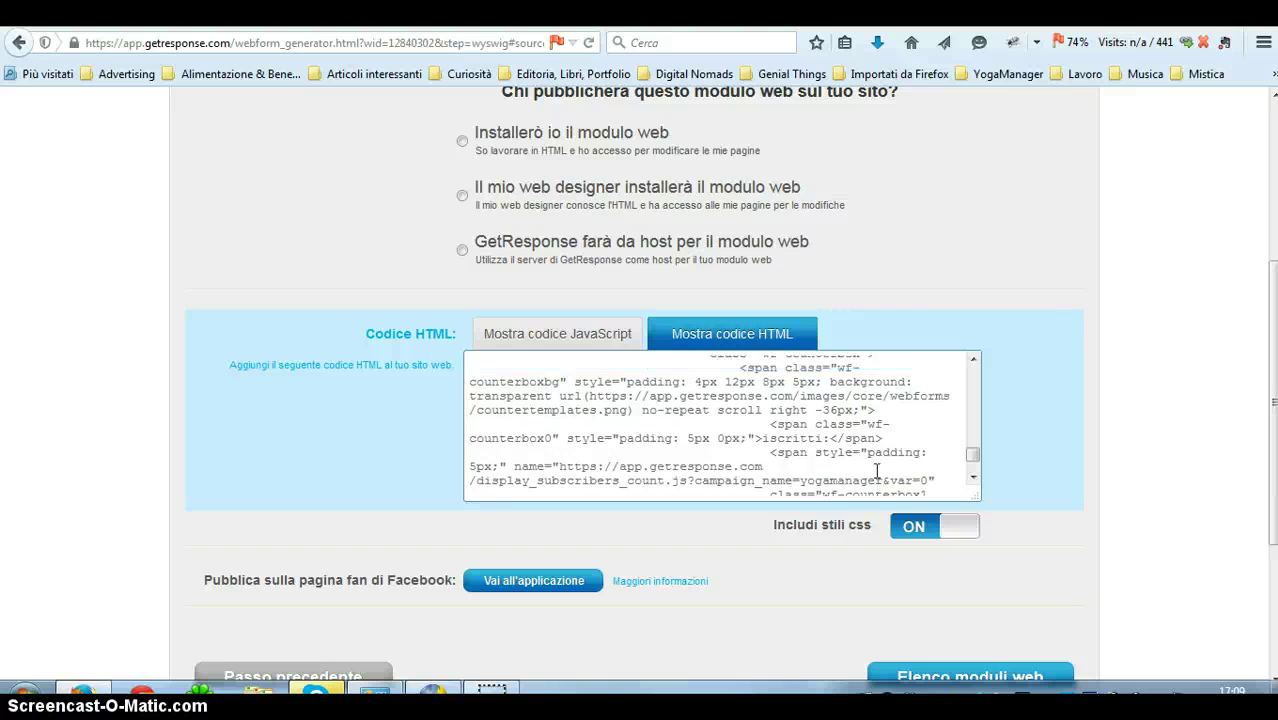
scroll(877, 471, up, 3)
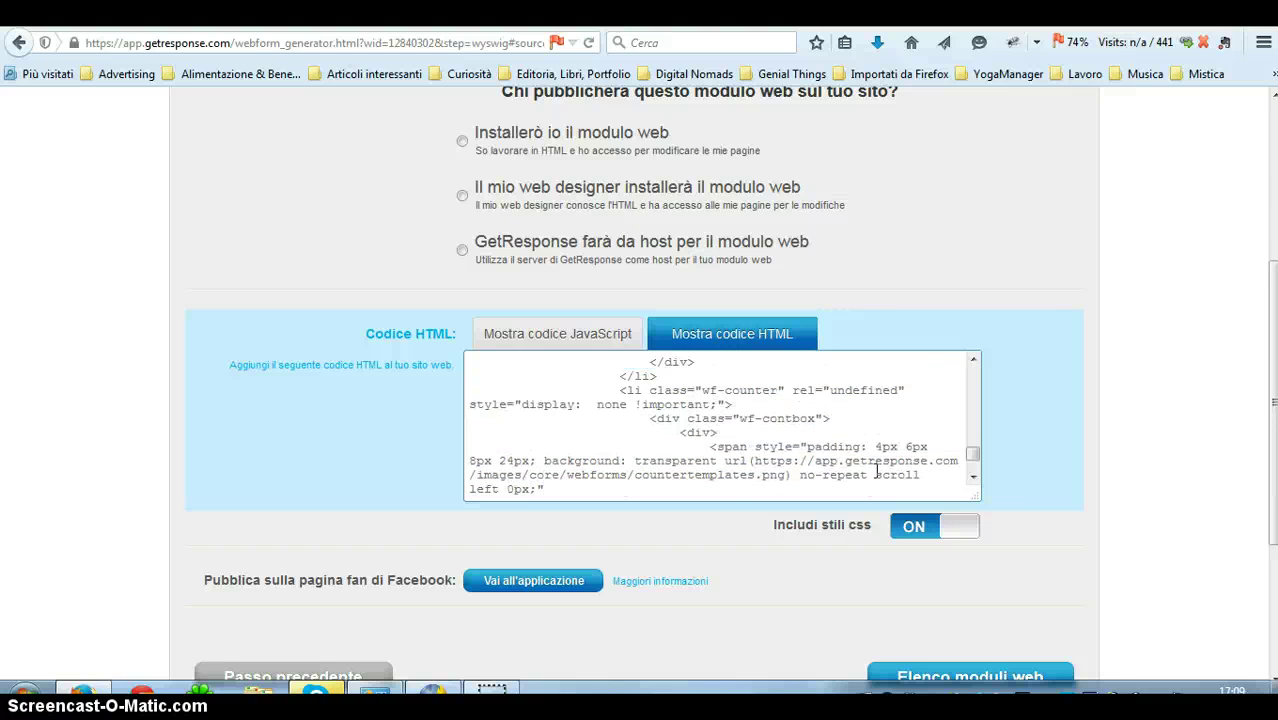
scroll(877, 471, up, 2)
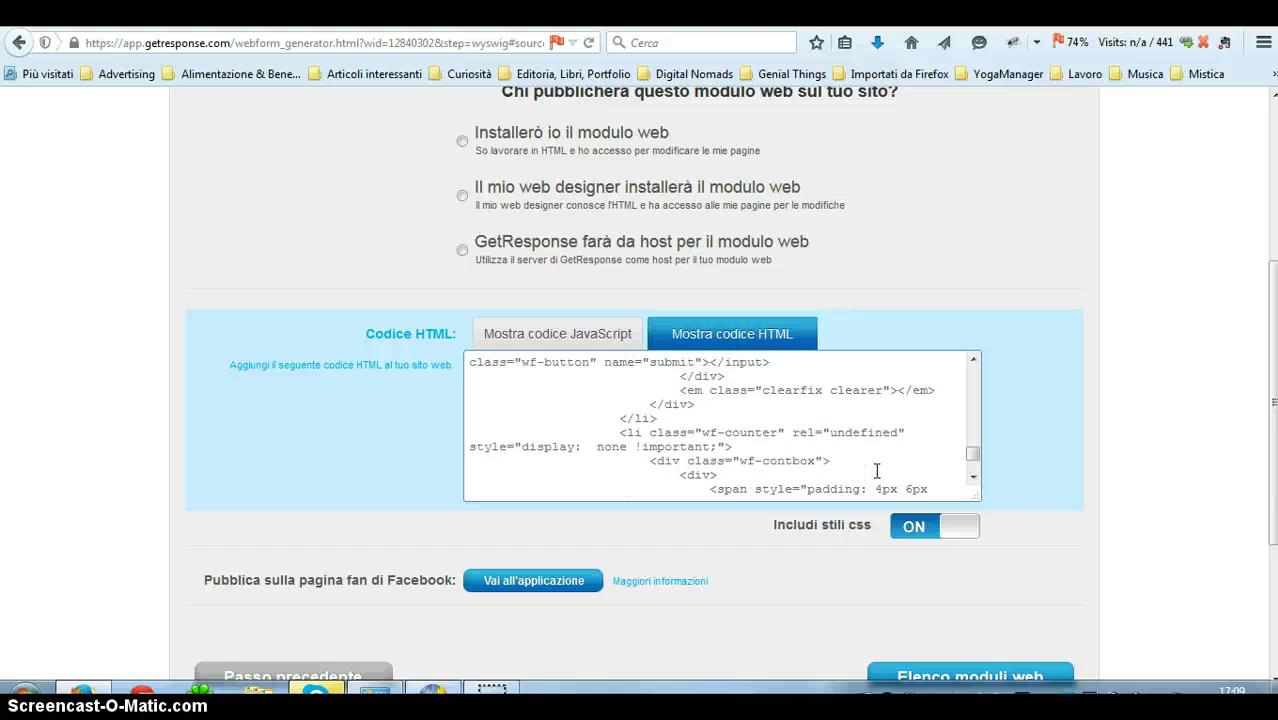
Try to find "privacy" in the form's page, running a web search for the word.
click(1263, 44)
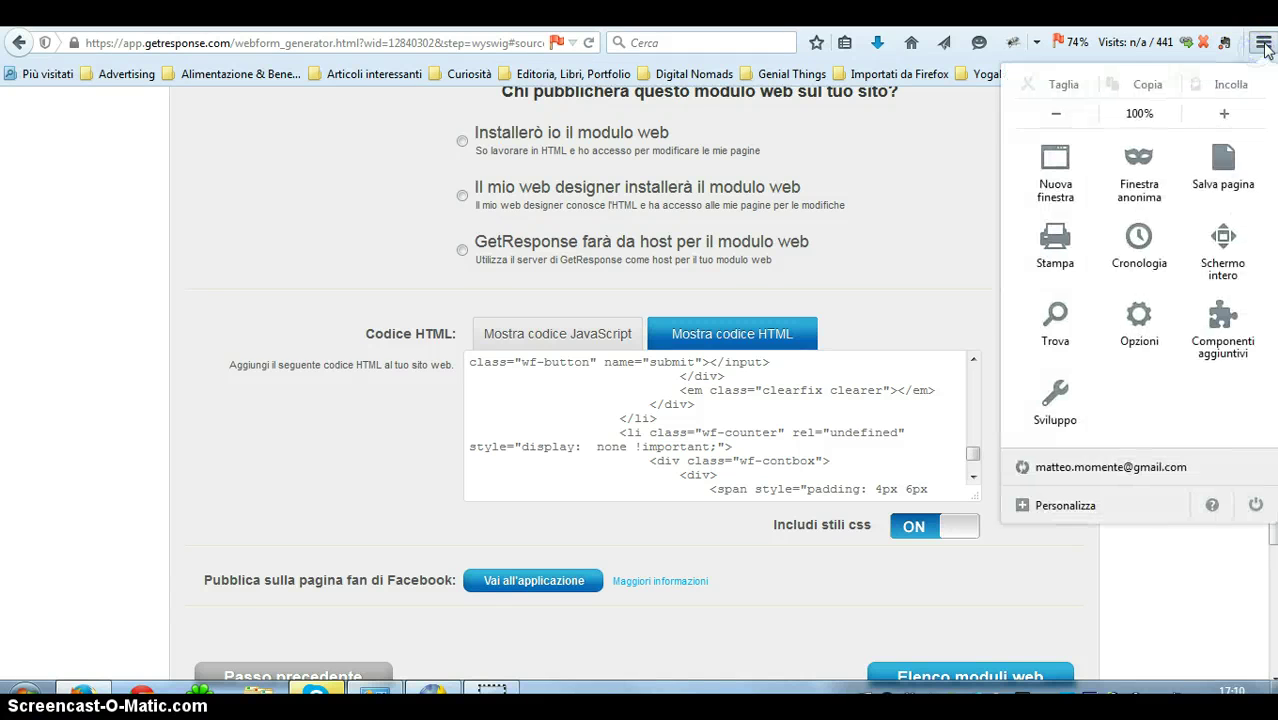
click(1053, 320)
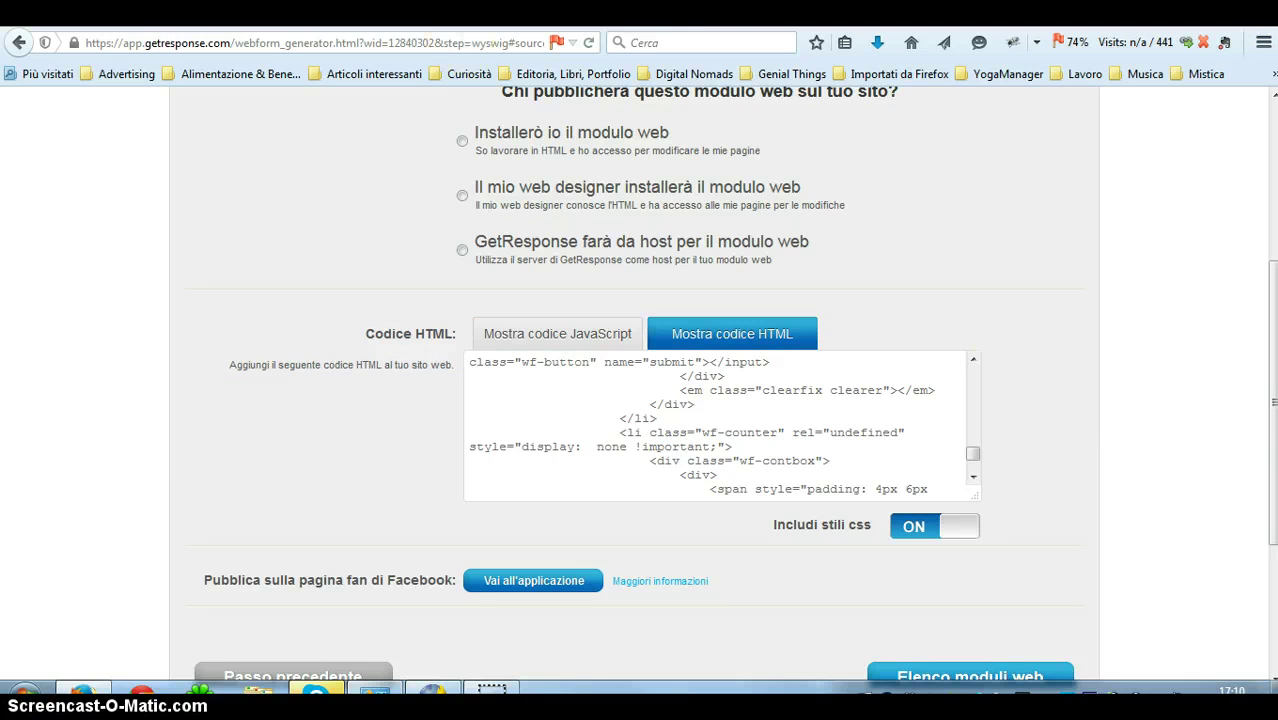
click(686, 43)
text(privacy)
key(Return)
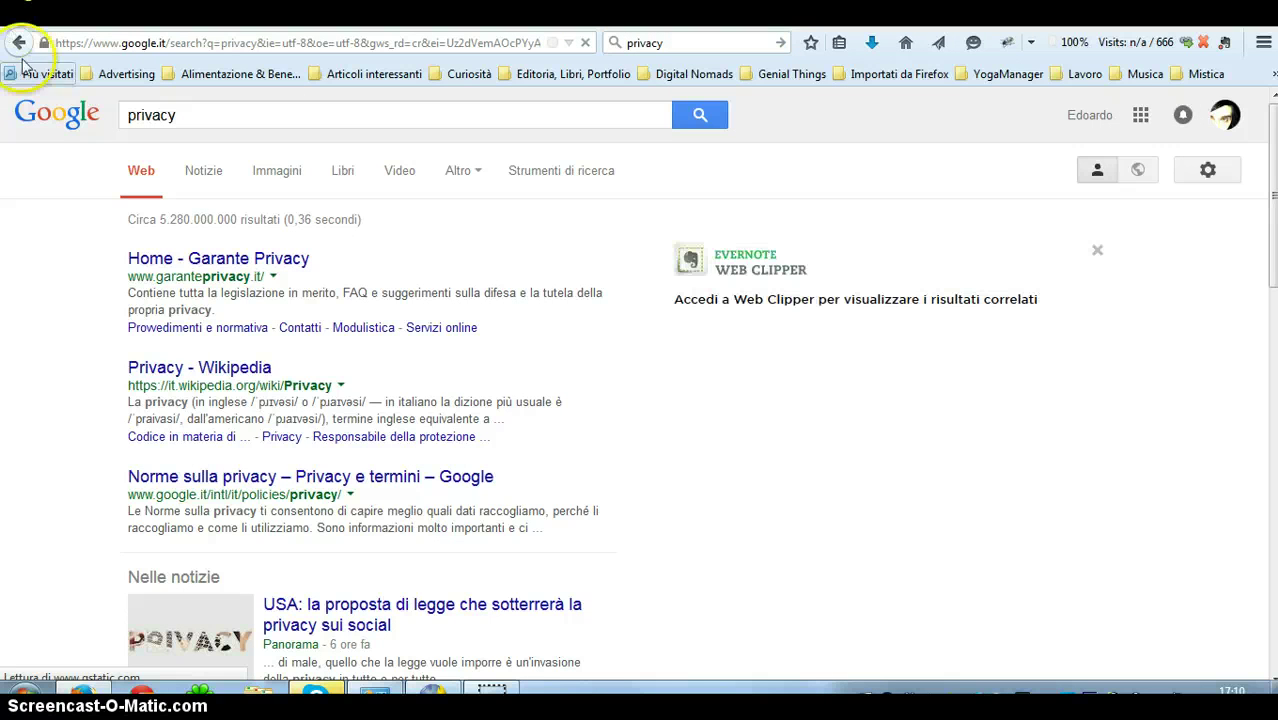
Return from the search results to the form's publishing stage and display its HTML code.
click(19, 43)
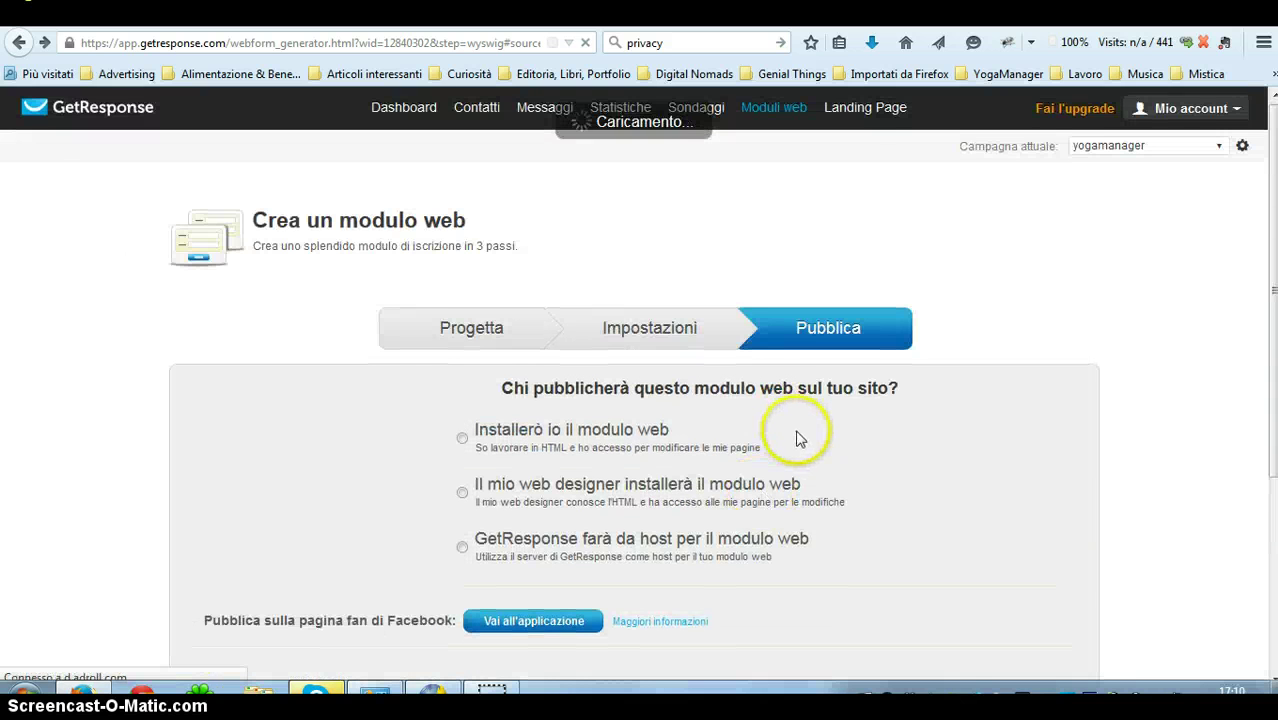
scroll(745, 430, down, 4)
scroll(735, 453, down, 2)
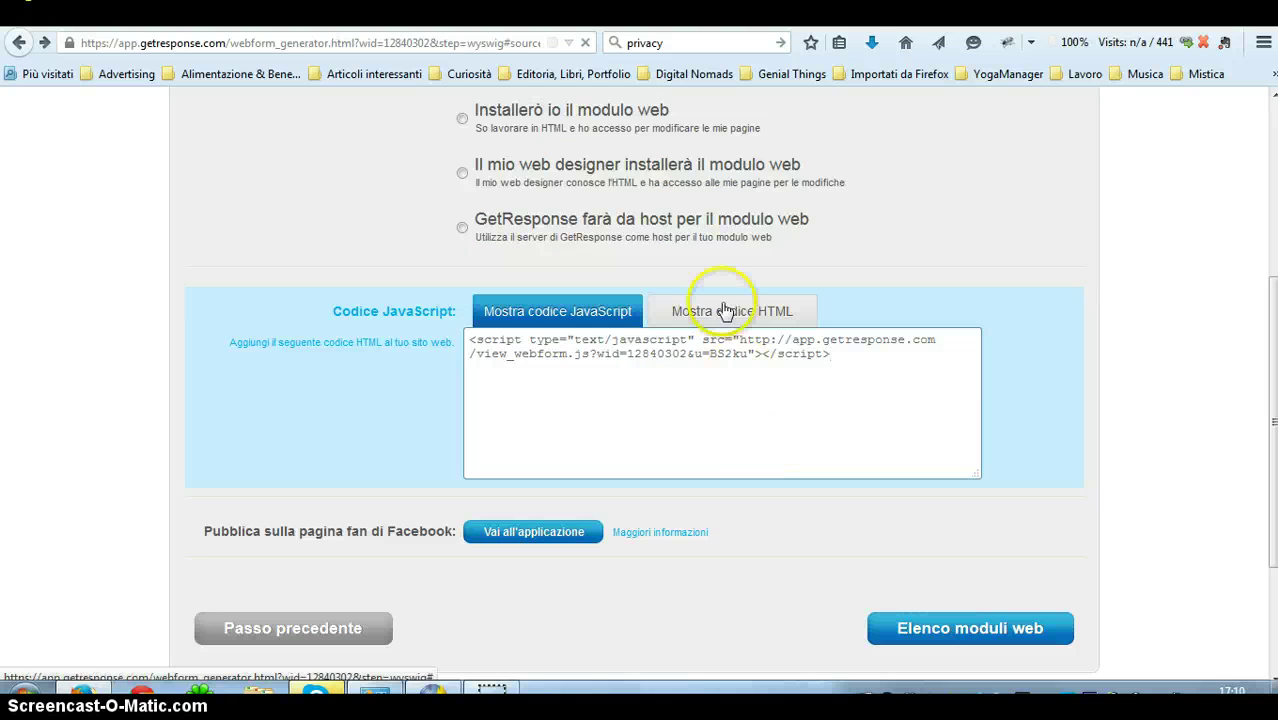
click(730, 309)
scroll(936, 361, down, 3)
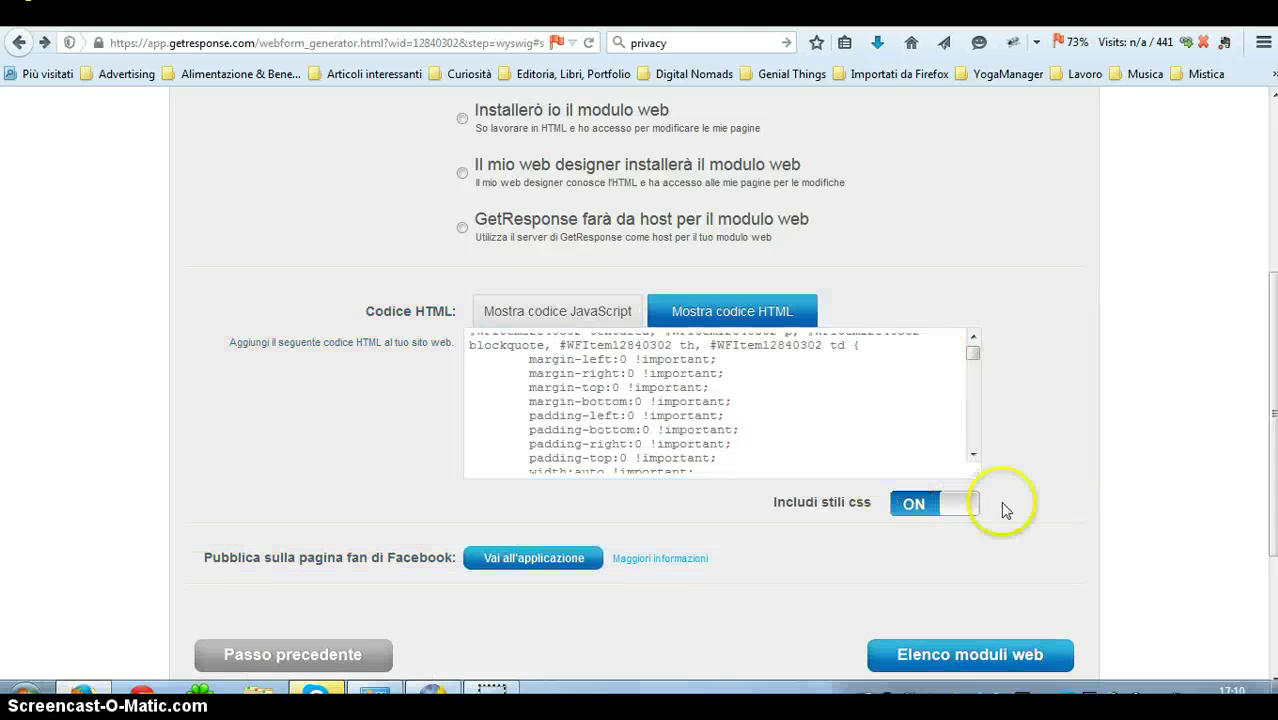
Exclude the CSS styles from the HTML code and select the word "privacy" in the consent checkbox's text.
click(962, 503)
drag(971, 367, 974, 397)
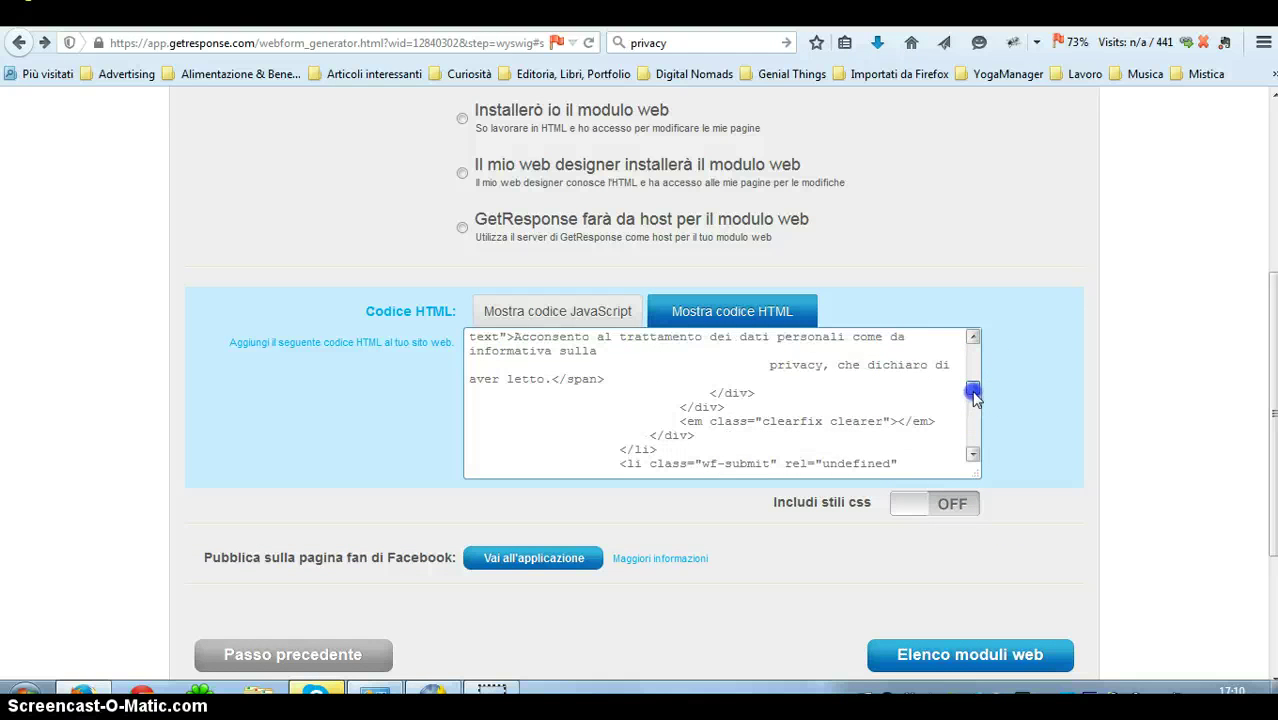
click(783, 375)
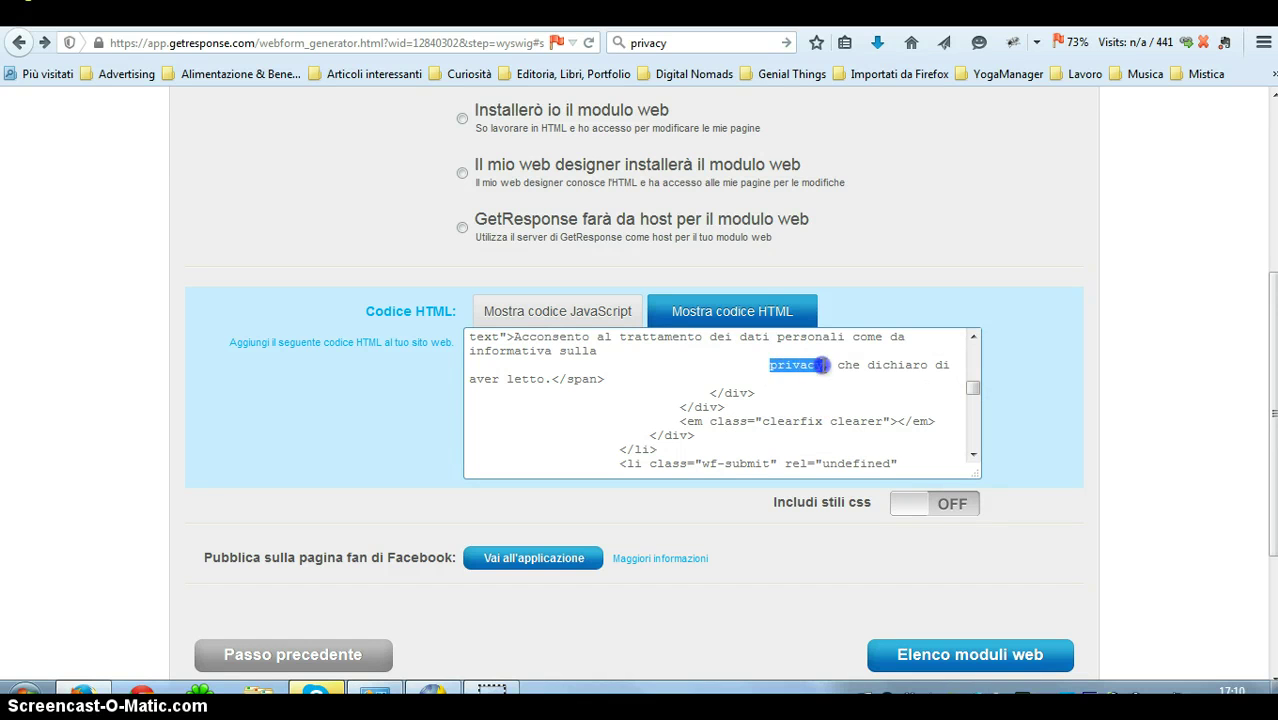
scroll(822, 365, up, 1)
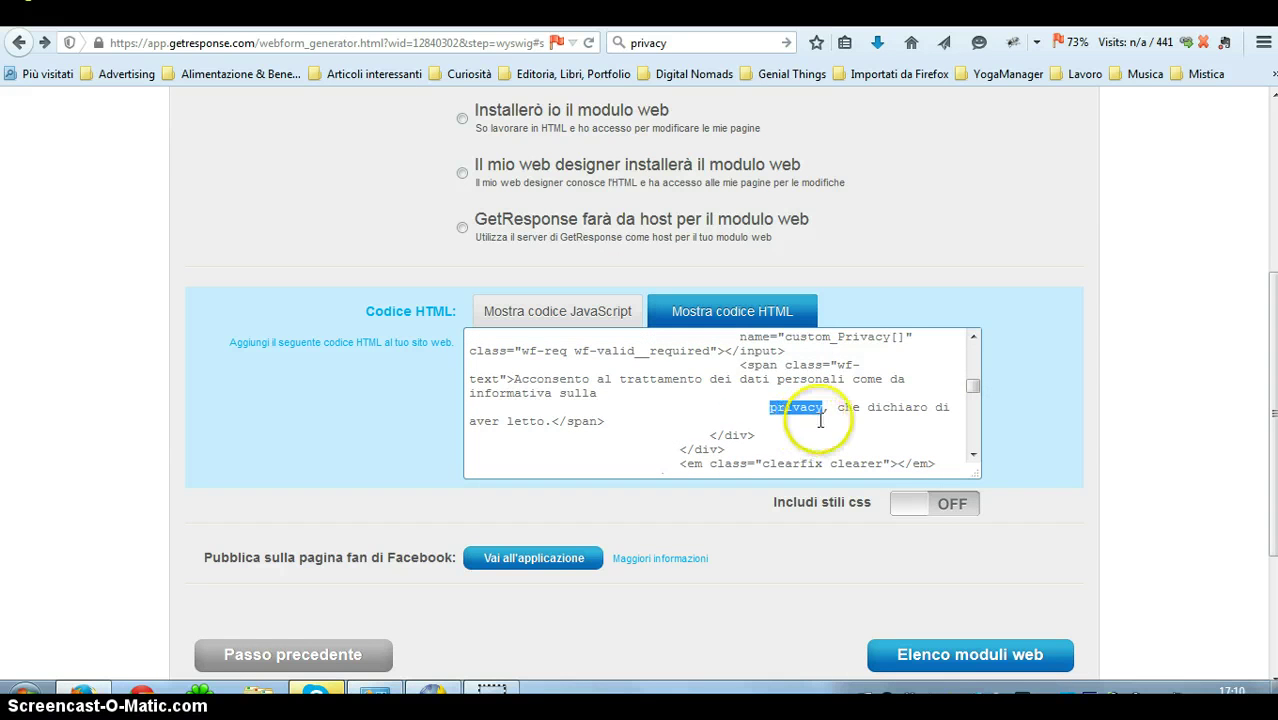
click(749, 366)
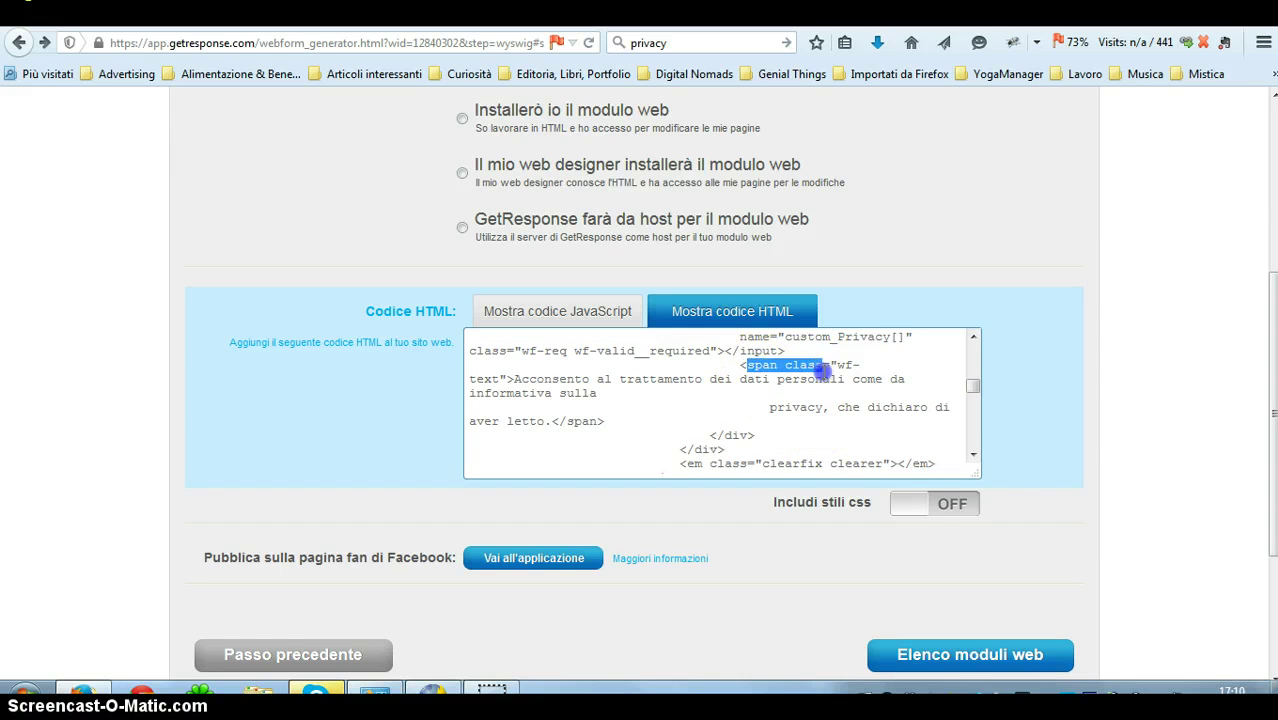
click(771, 409)
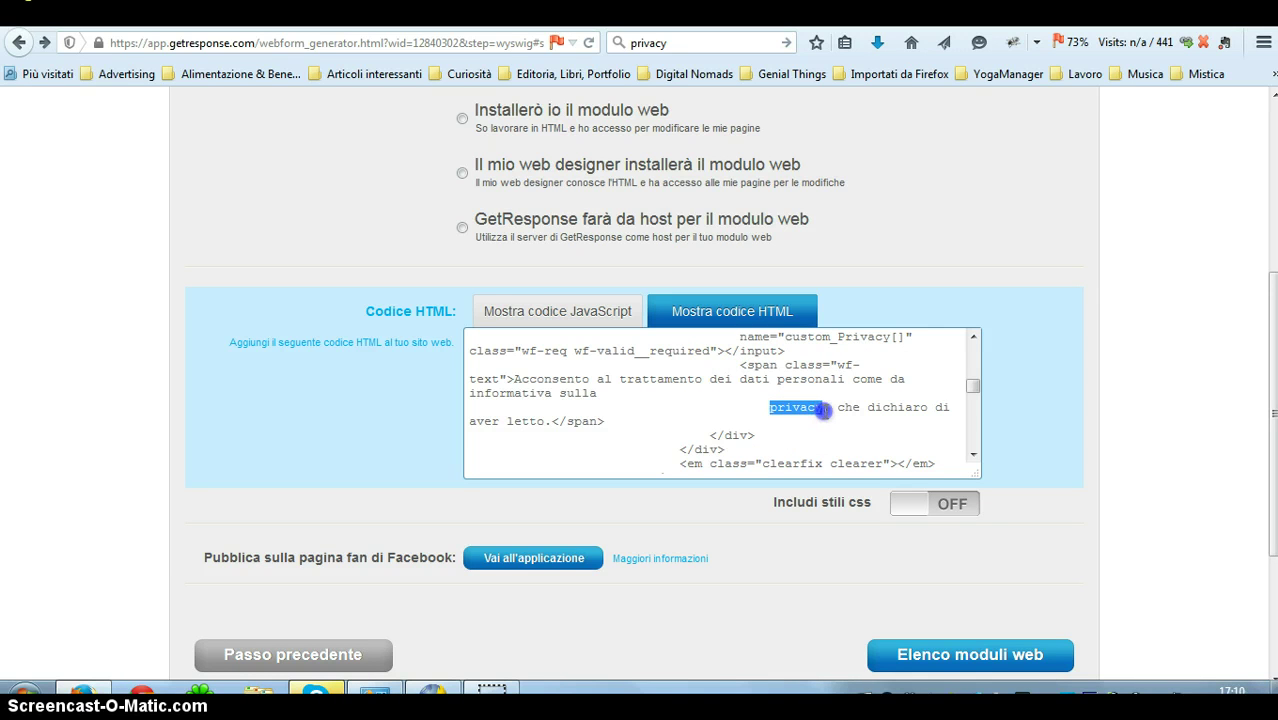
drag(830, 409, 838, 409)
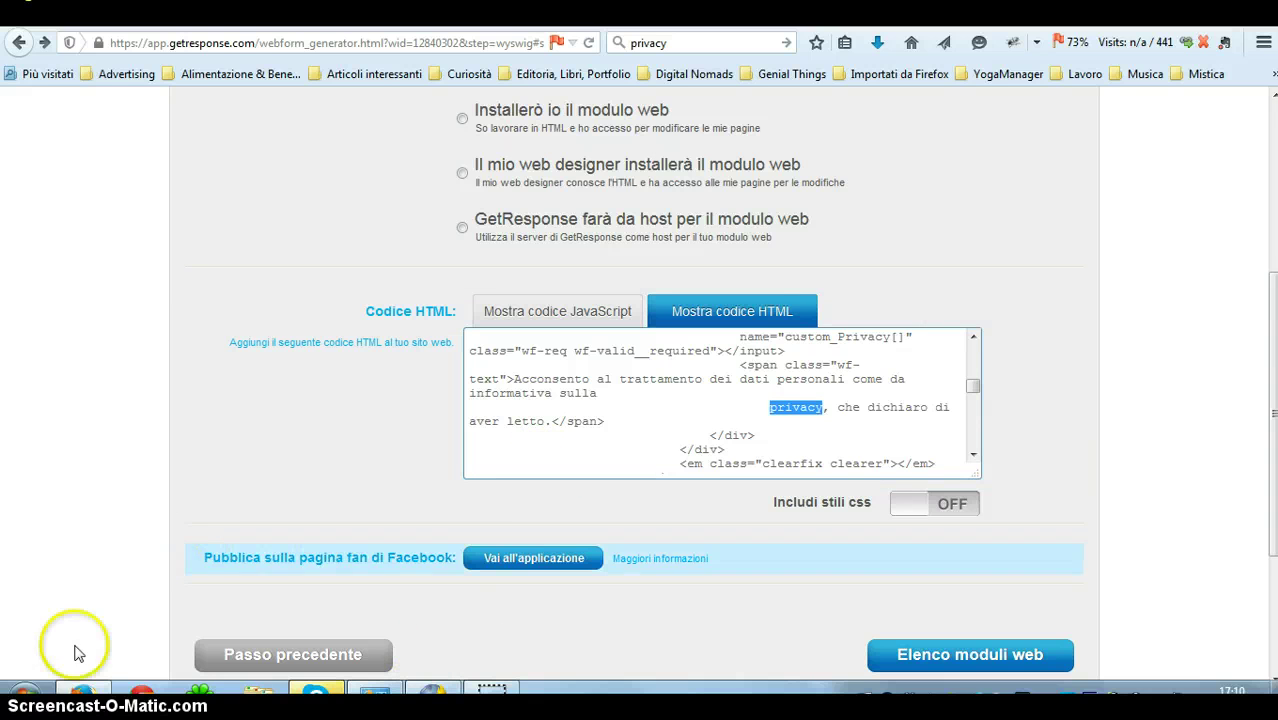
Switch to KompoZer, place the word "privacy" in the blank page and select it.
mouse_move(435, 692)
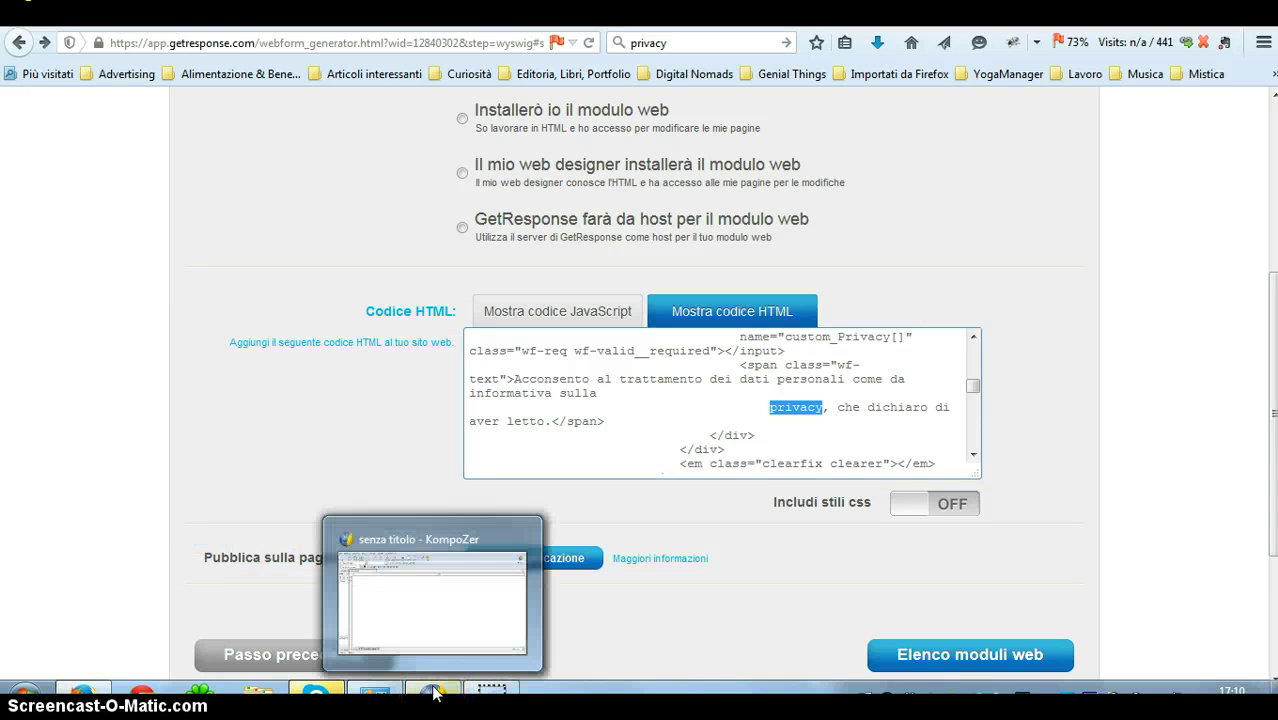
click(435, 692)
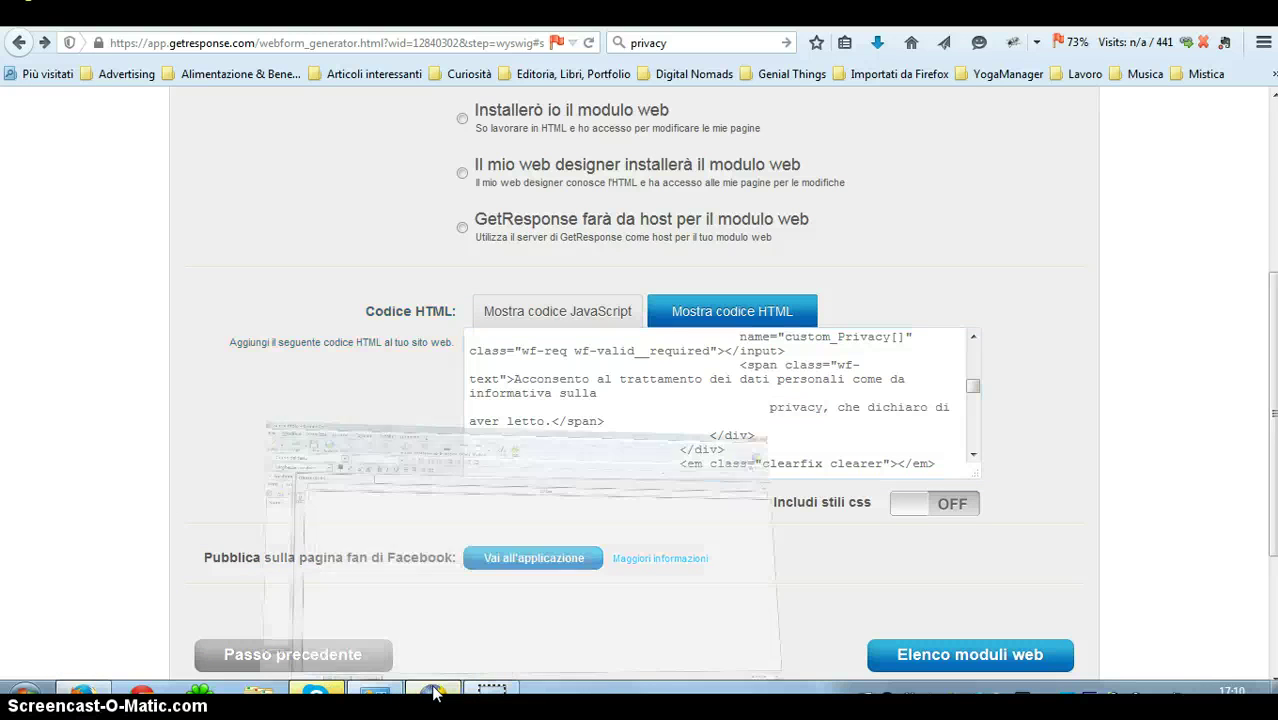
click(192, 222)
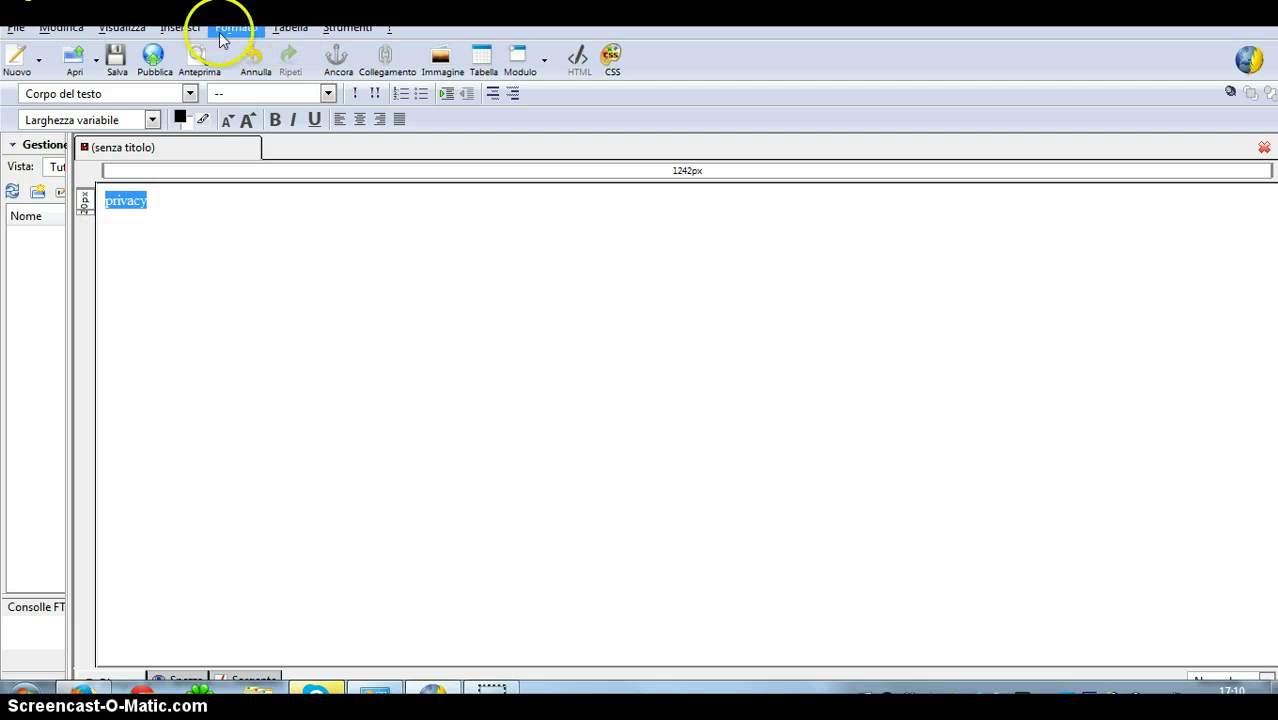
click(375, 74)
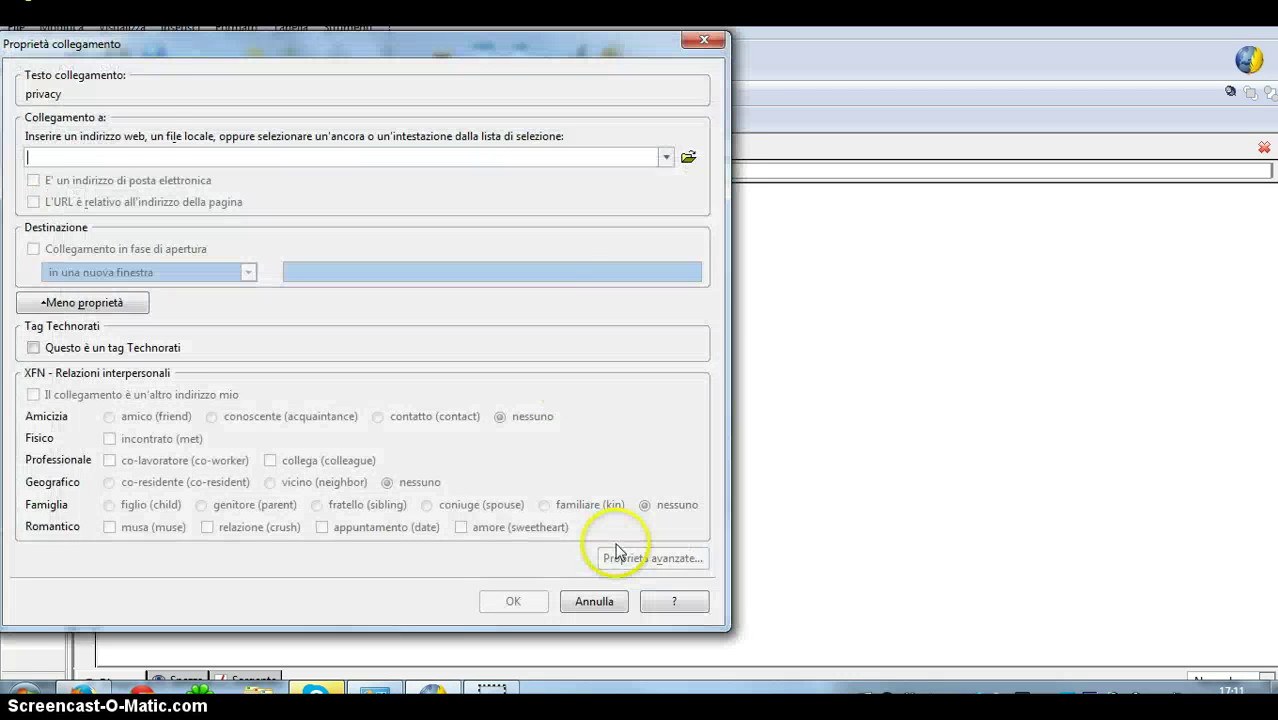
click(137, 160)
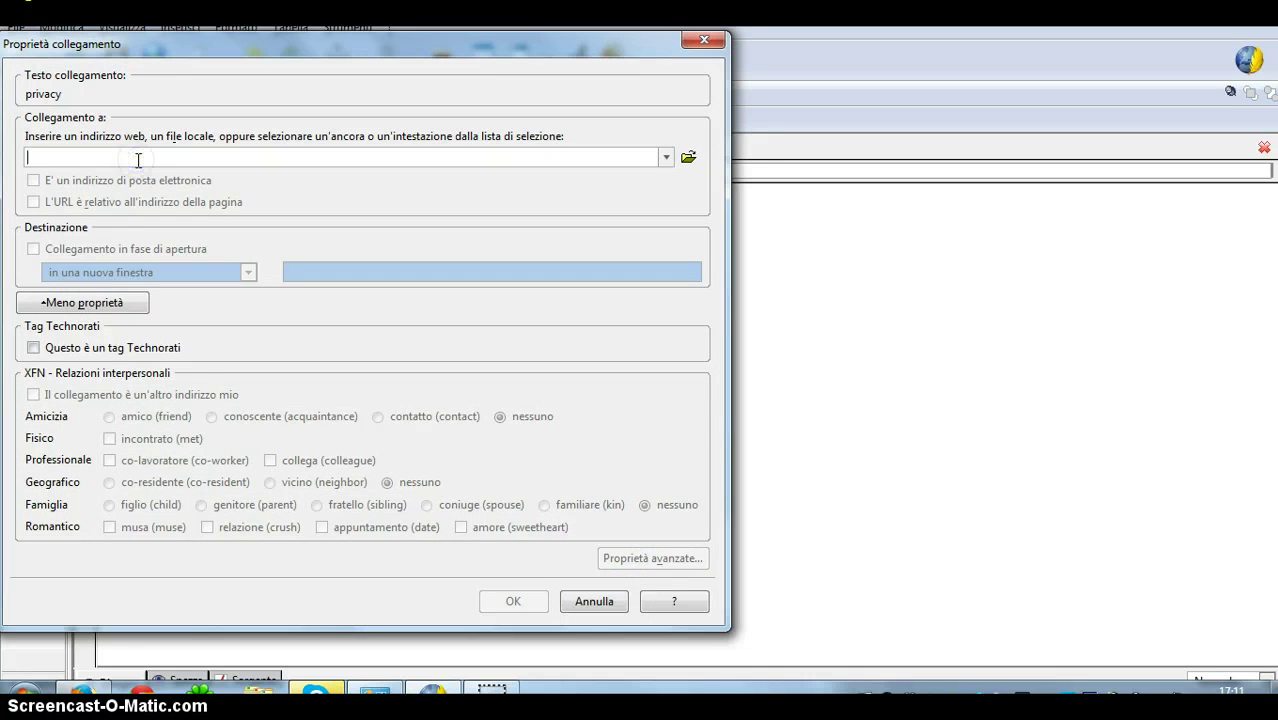
text(www.google.it)
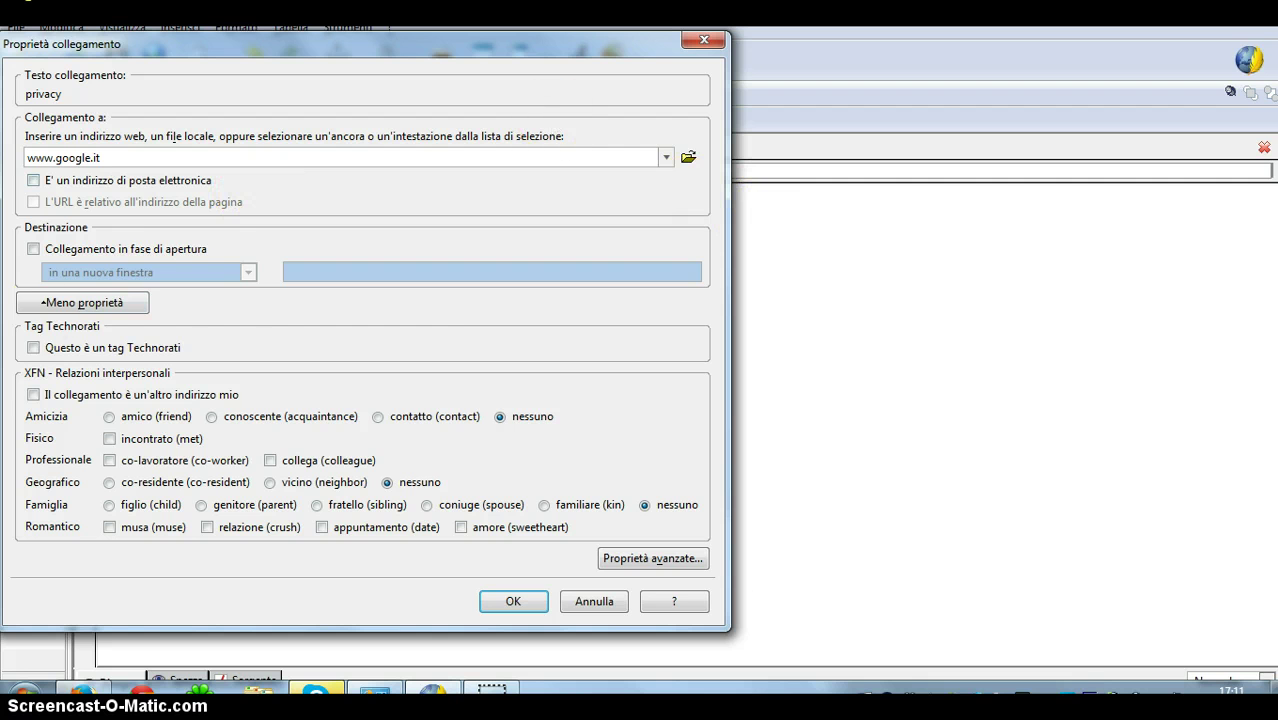
click(124, 252)
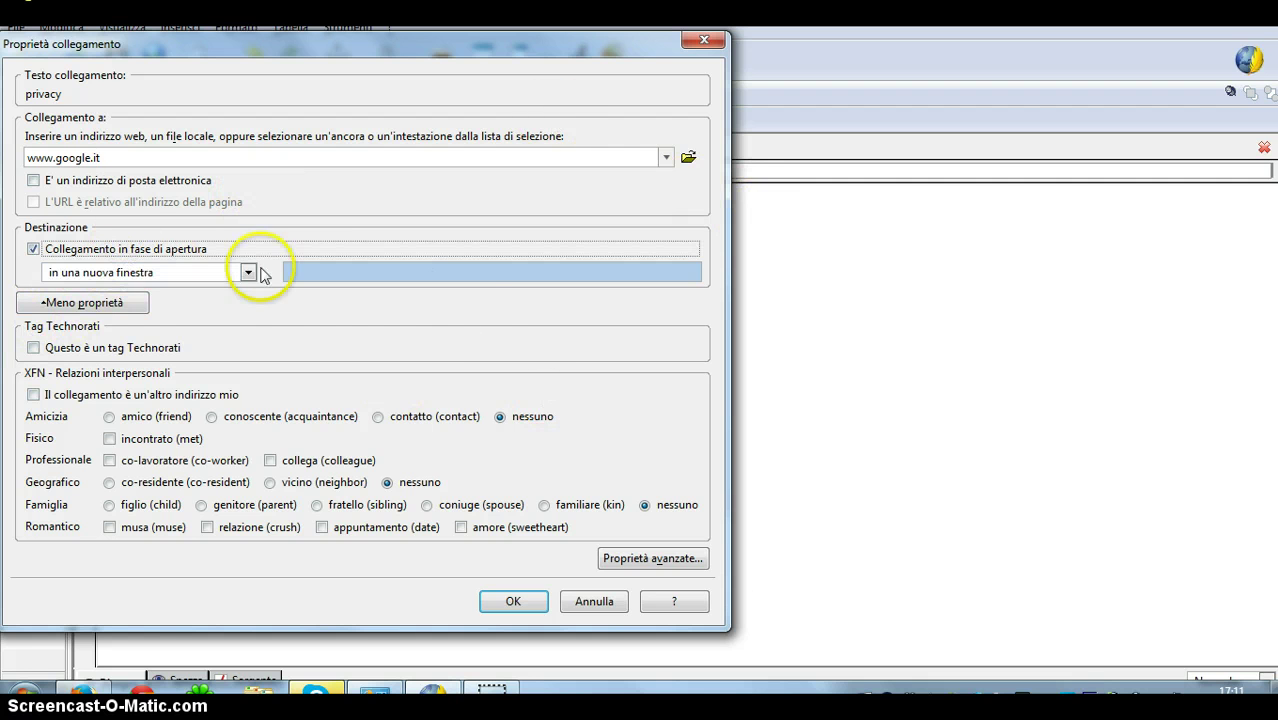
click(144, 254)
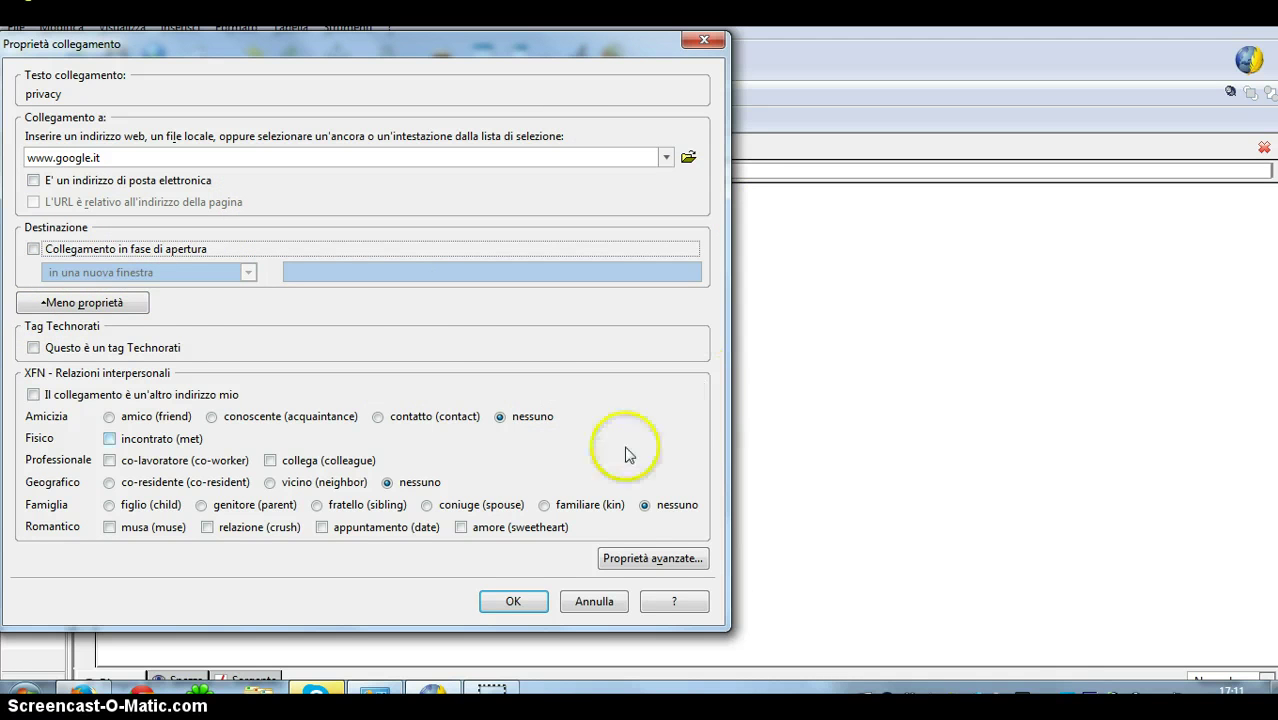
click(160, 249)
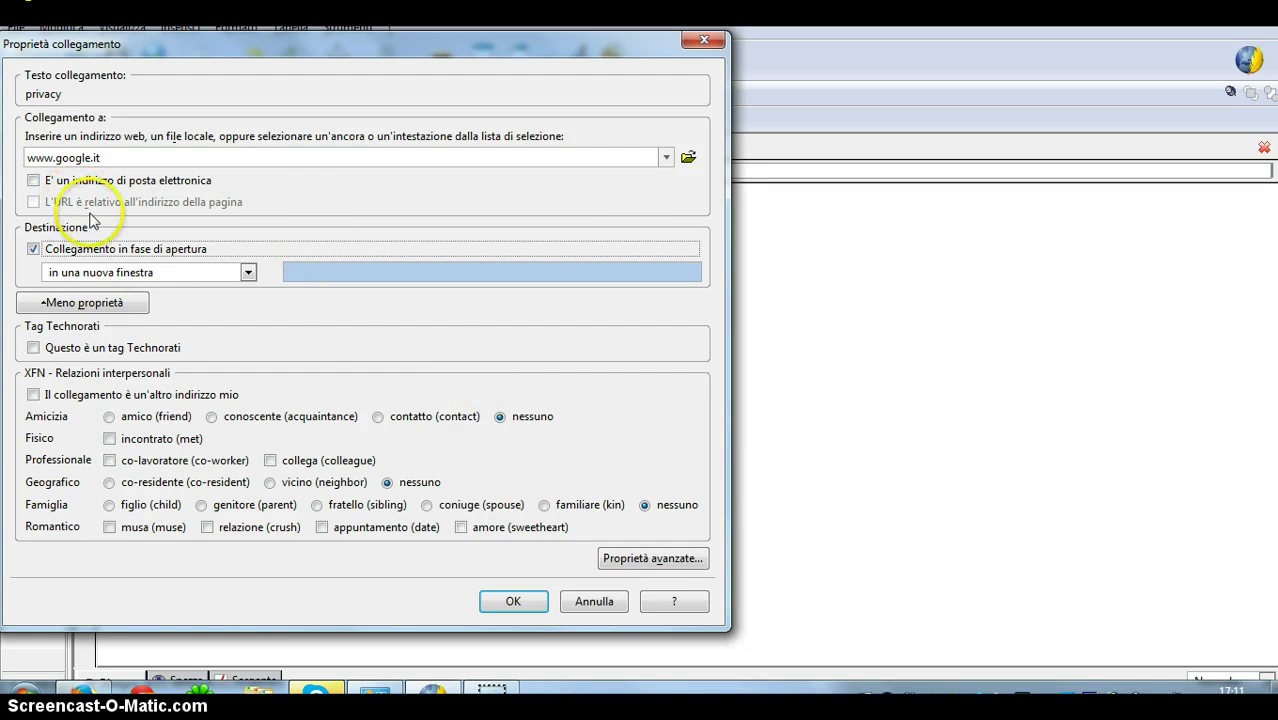
click(513, 601)
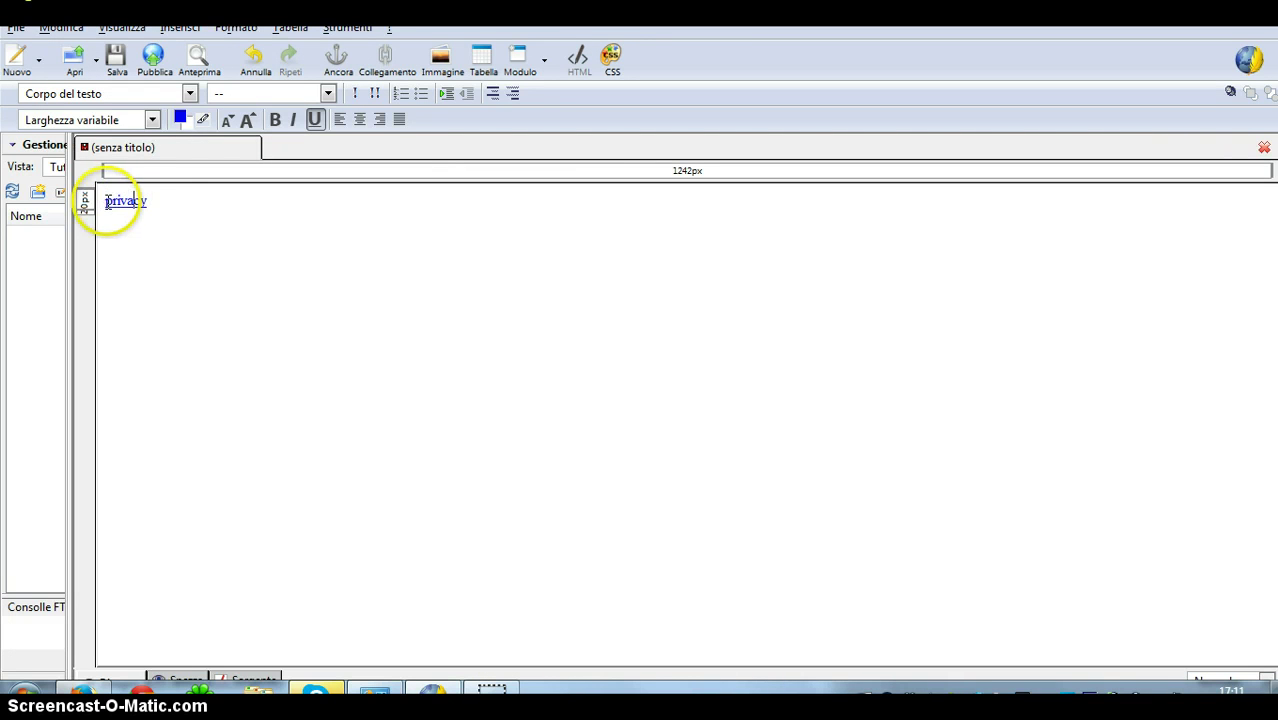
Copy the privacy link's code from the page source and paste it over "privacy" in the consent text of the GetResponse form's HTML code.
click(250, 679)
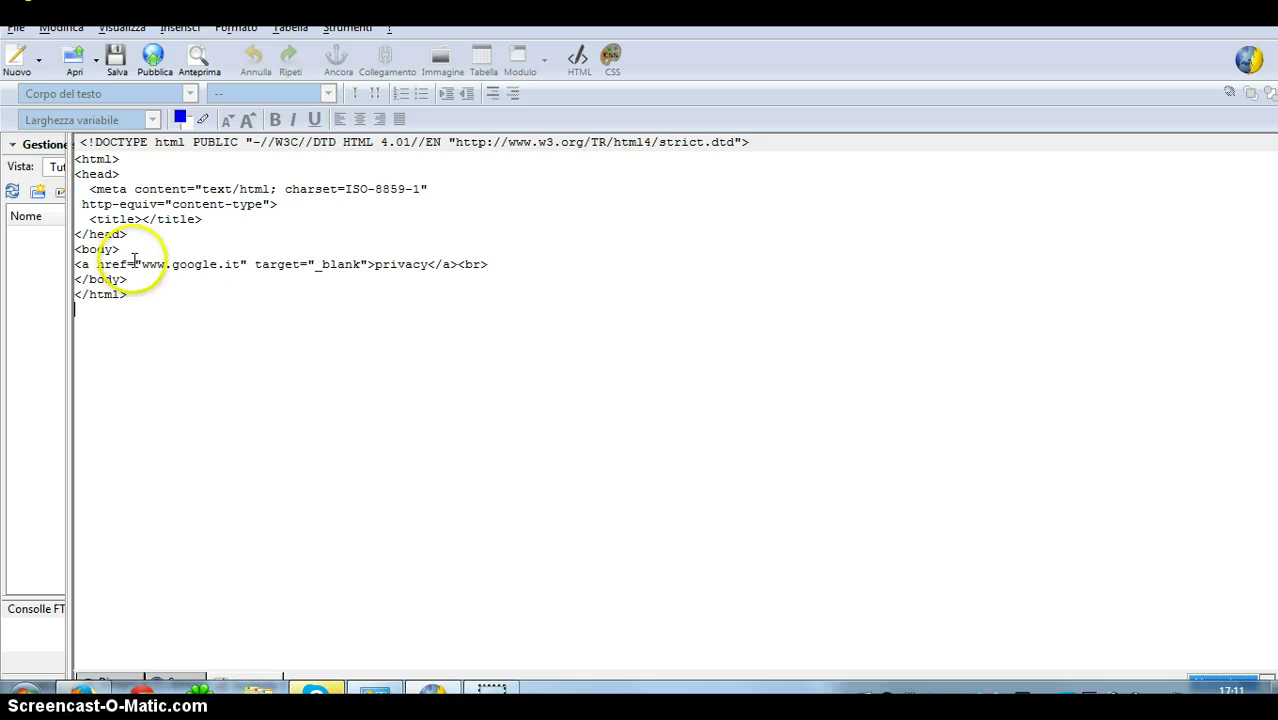
click(180, 679)
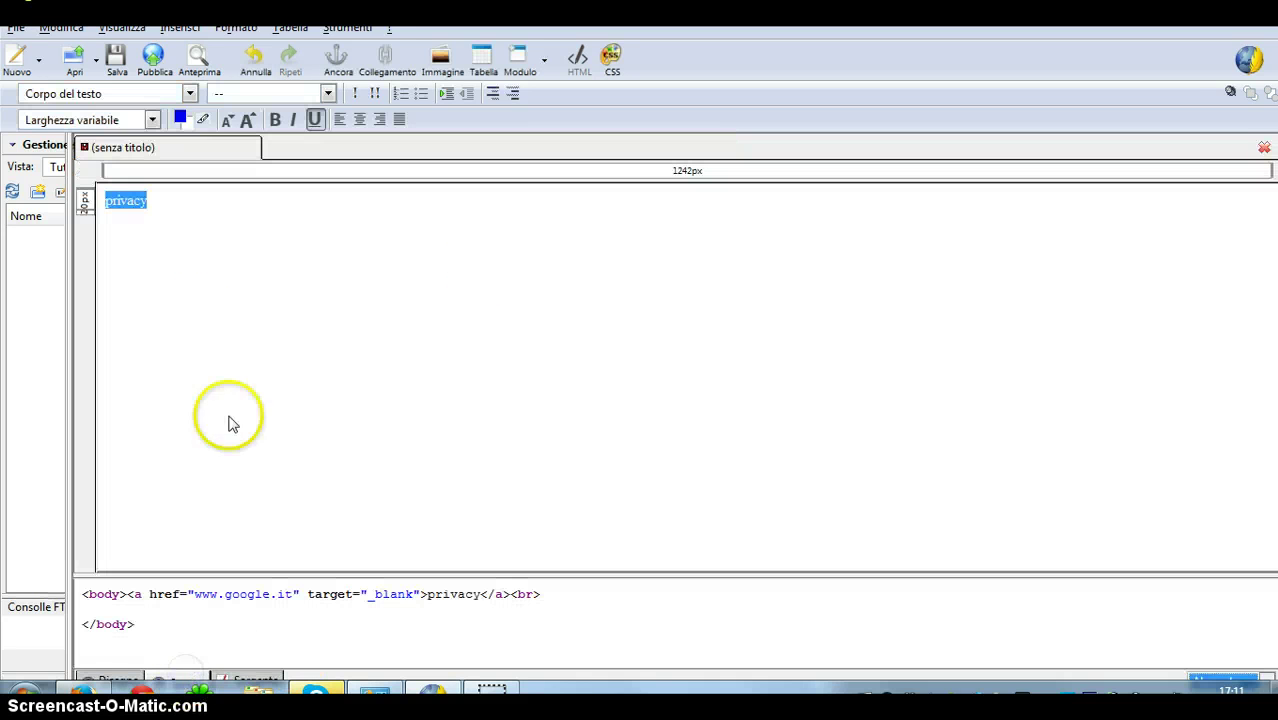
click(129, 594)
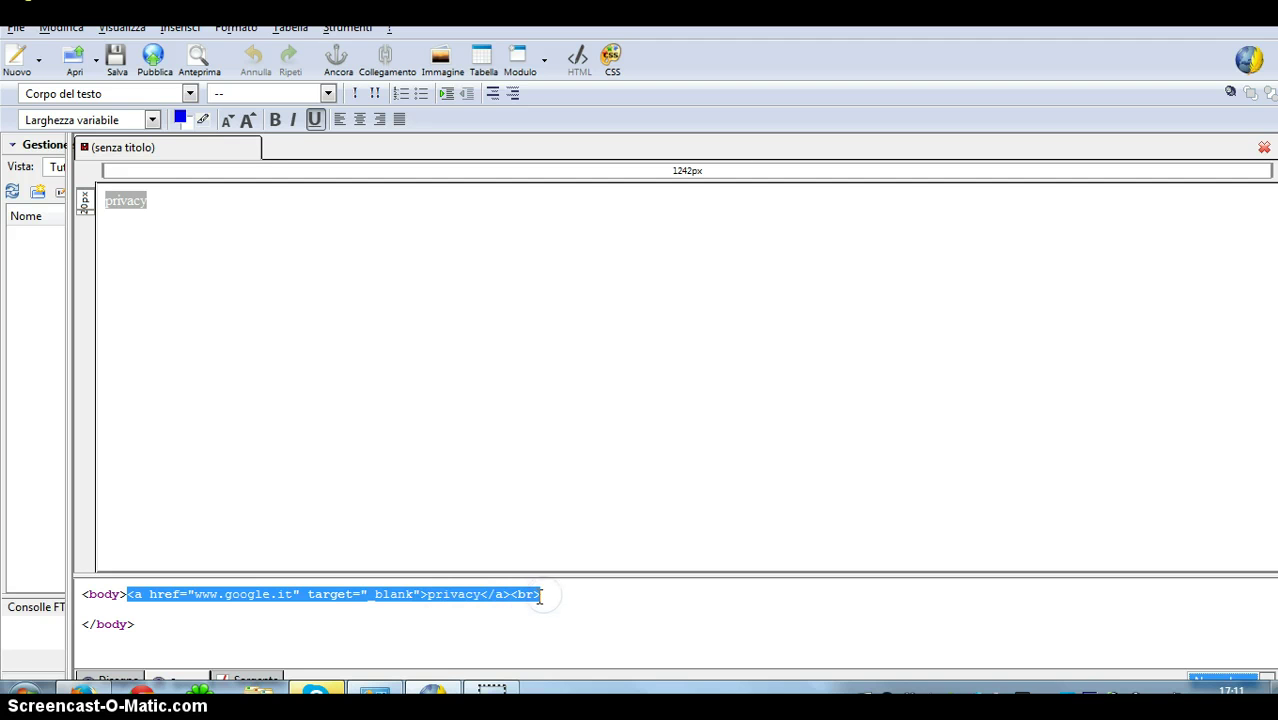
click(84, 692)
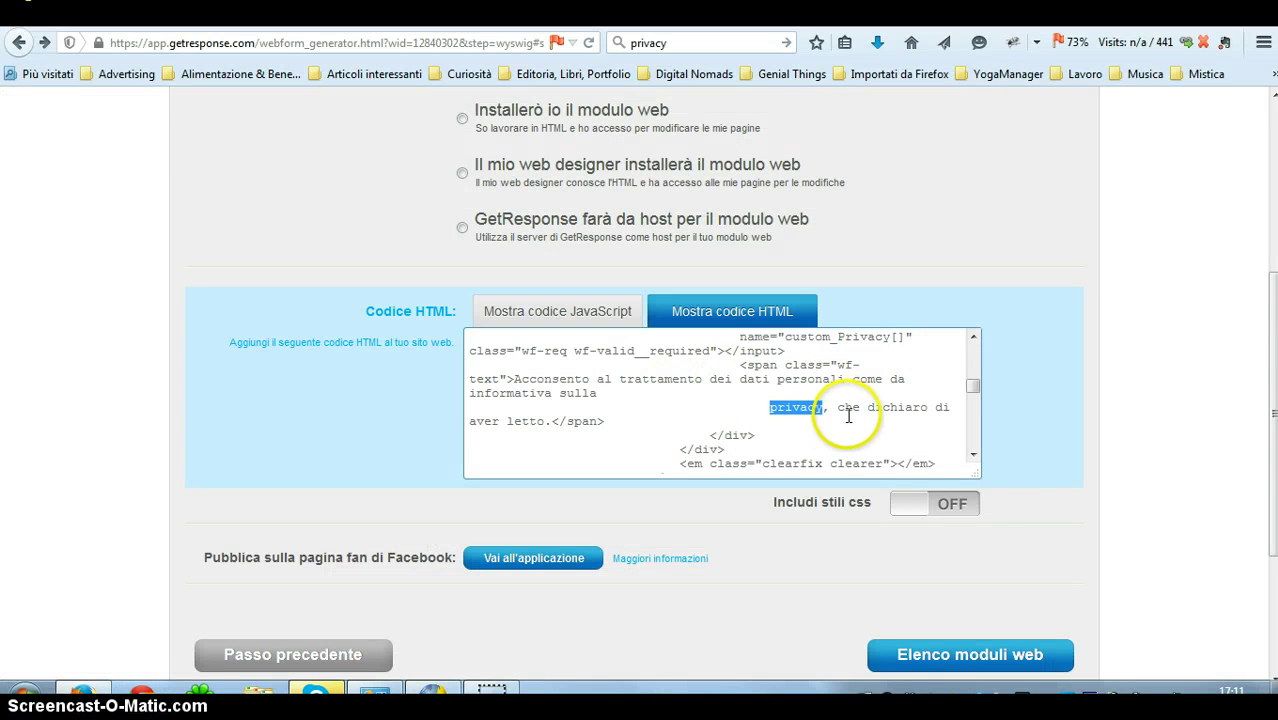
text(<a href="www.google.it" target="_blank">privacy</a><br>)
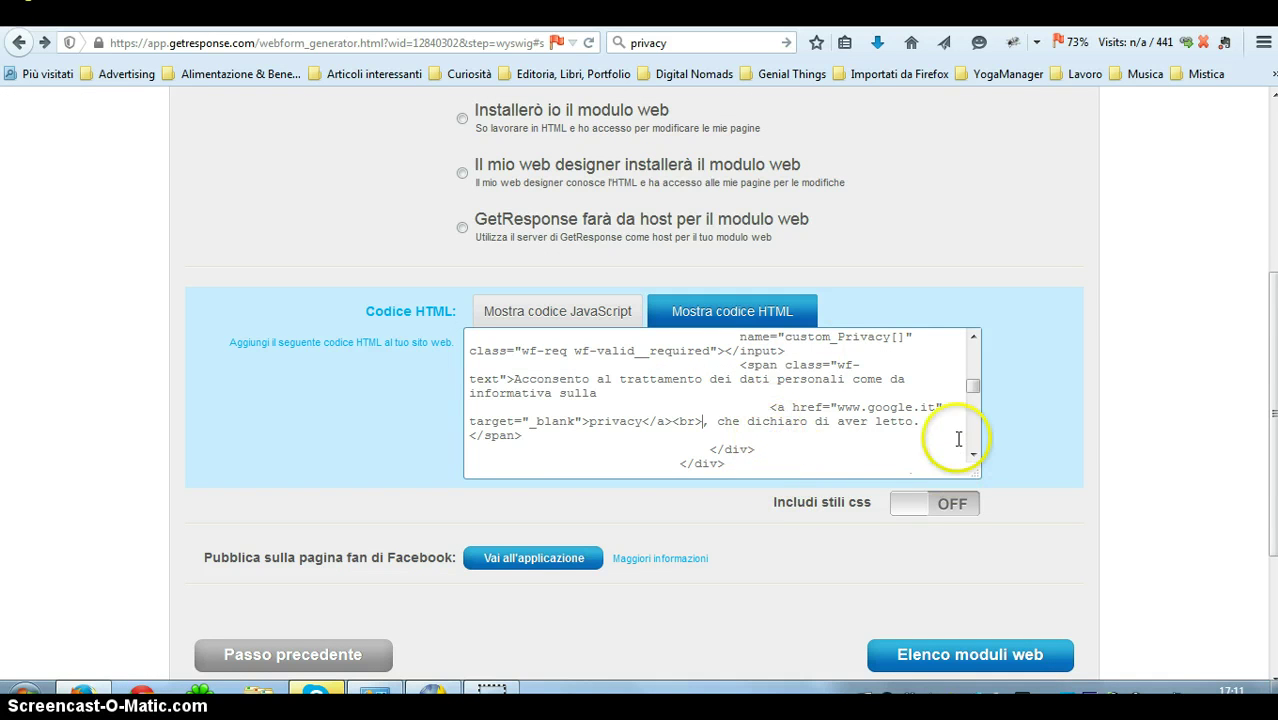
Copy the form's entire HTML code, from its closing script tag up to the first line.
scroll(853, 430, down, 3)
drag(973, 394, 973, 438)
scroll(760, 460, down, 3)
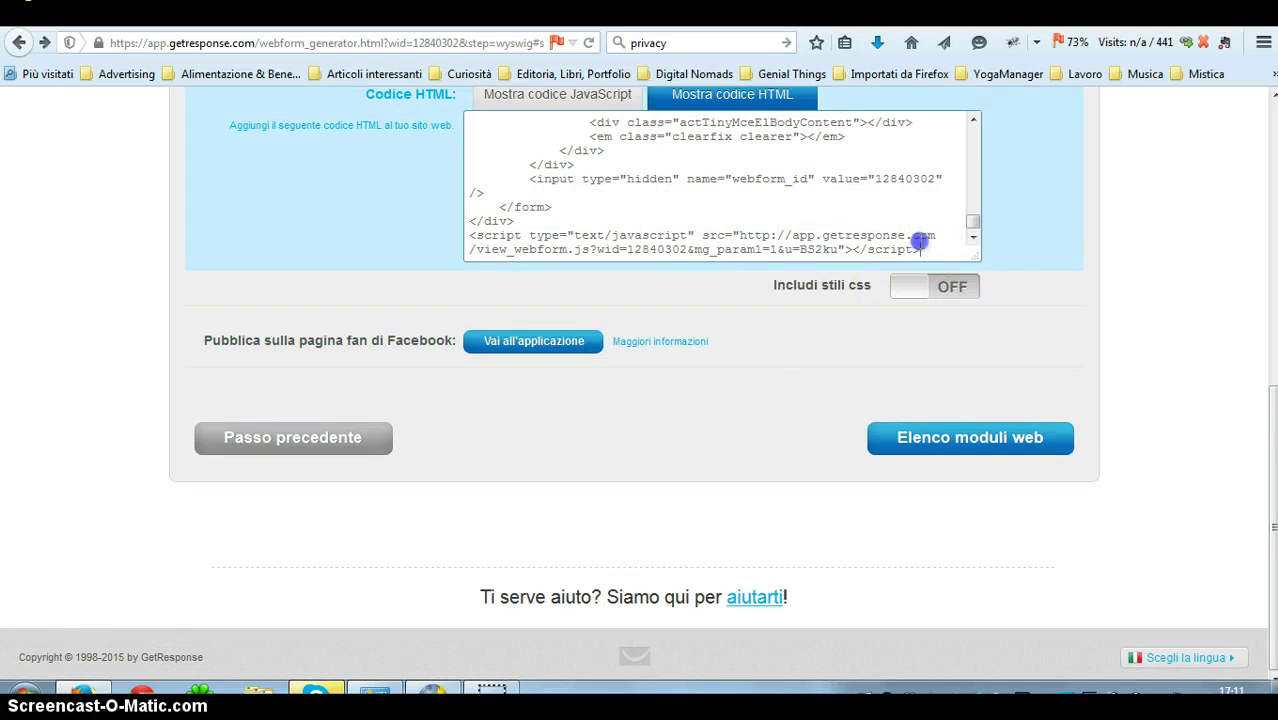
click(918, 241)
scroll(918, 241, up, 5)
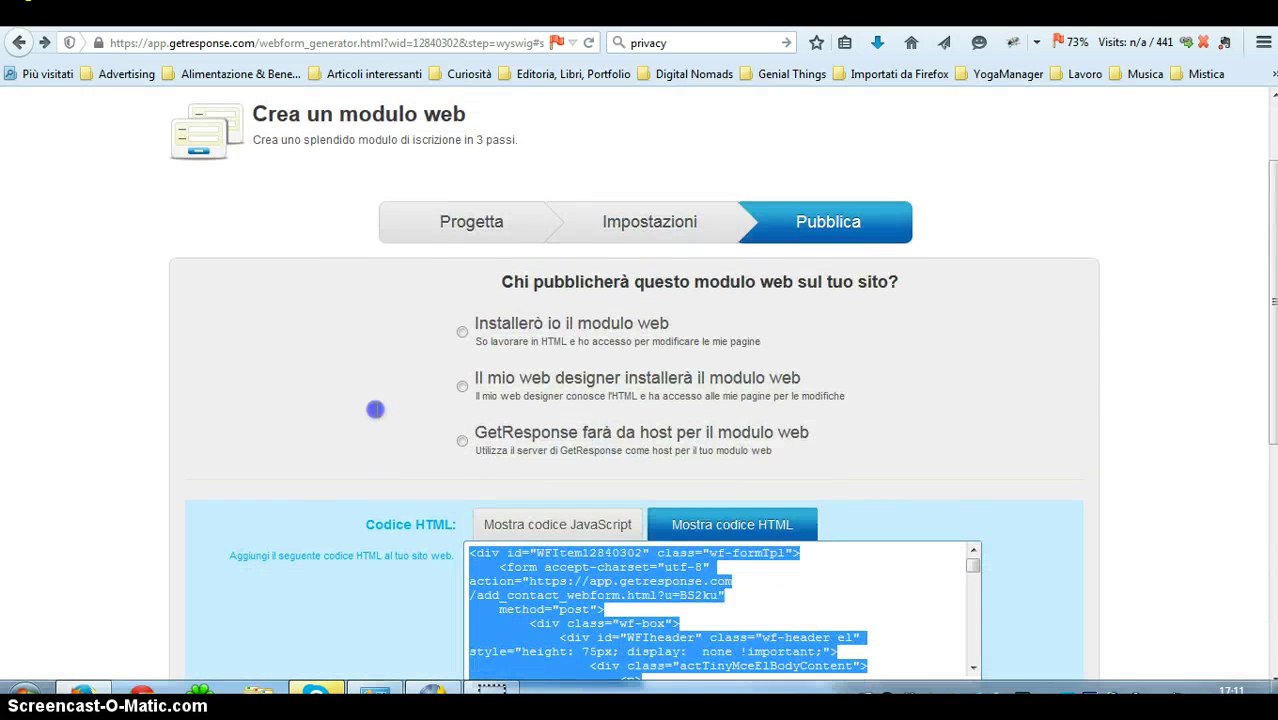
Switch to KompoZer and paste the form code after the privacy link in the body of the page source.
click(82, 688)
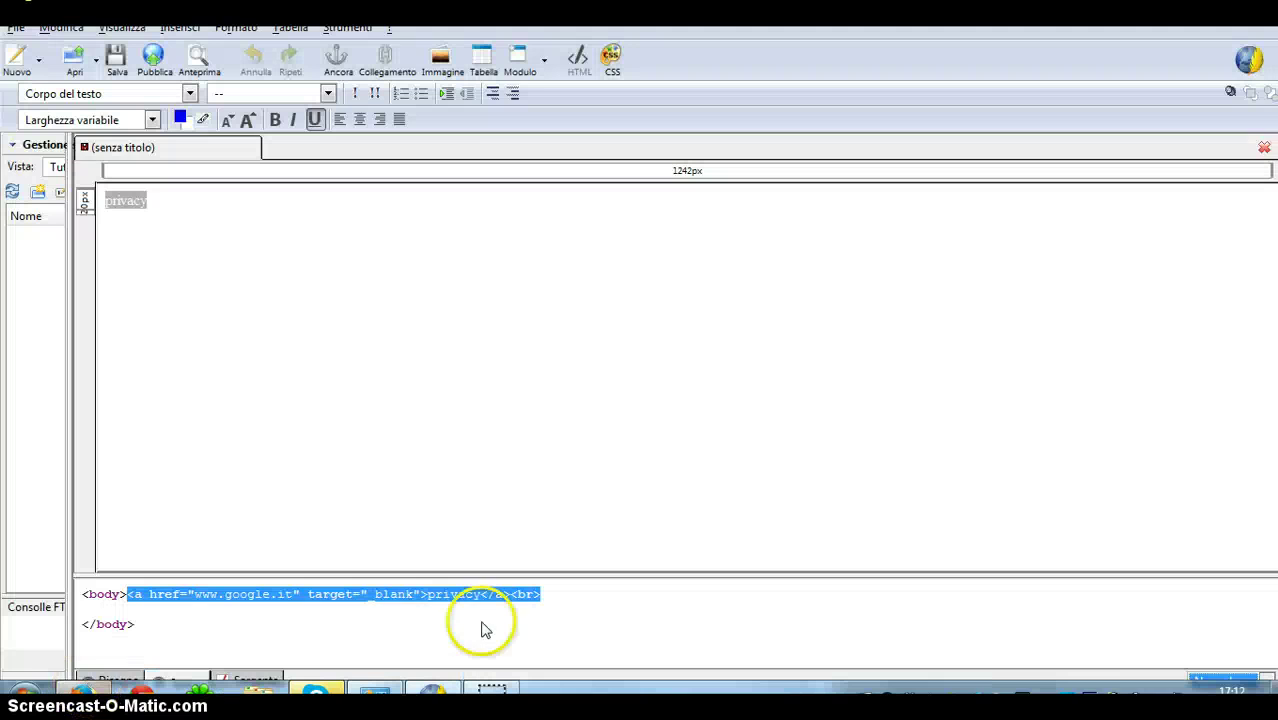
click(232, 682)
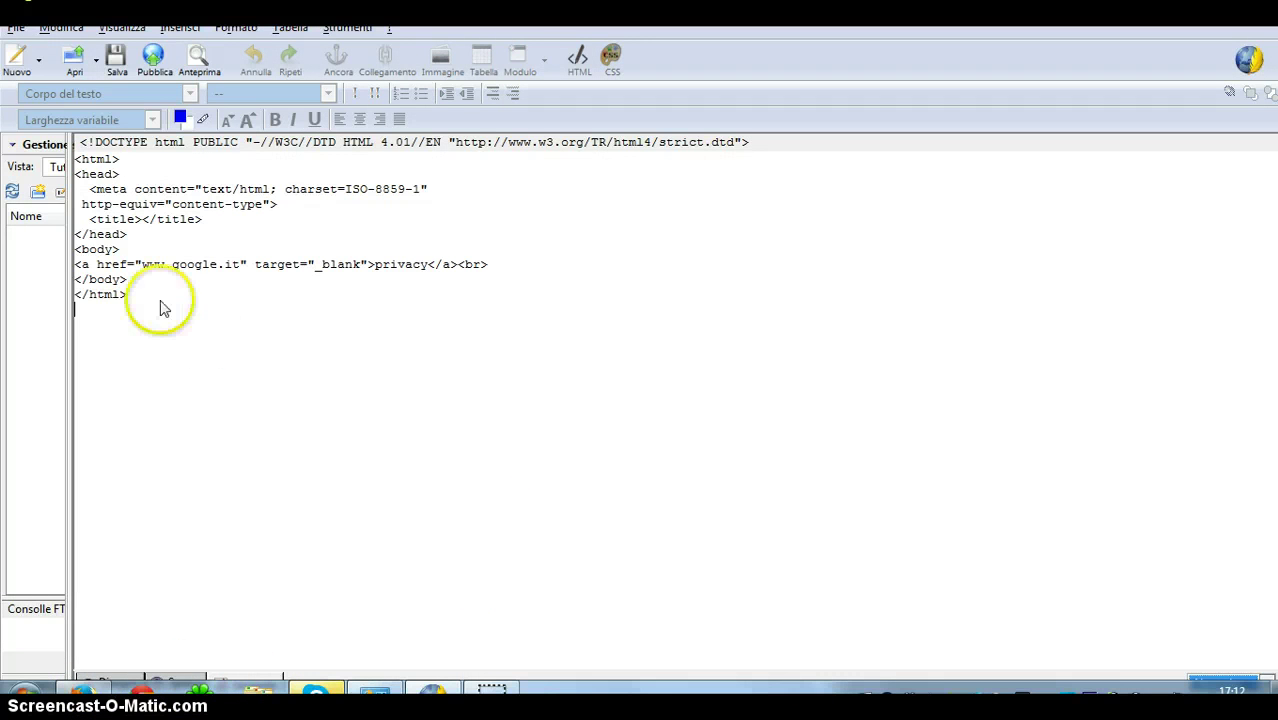
click(494, 263)
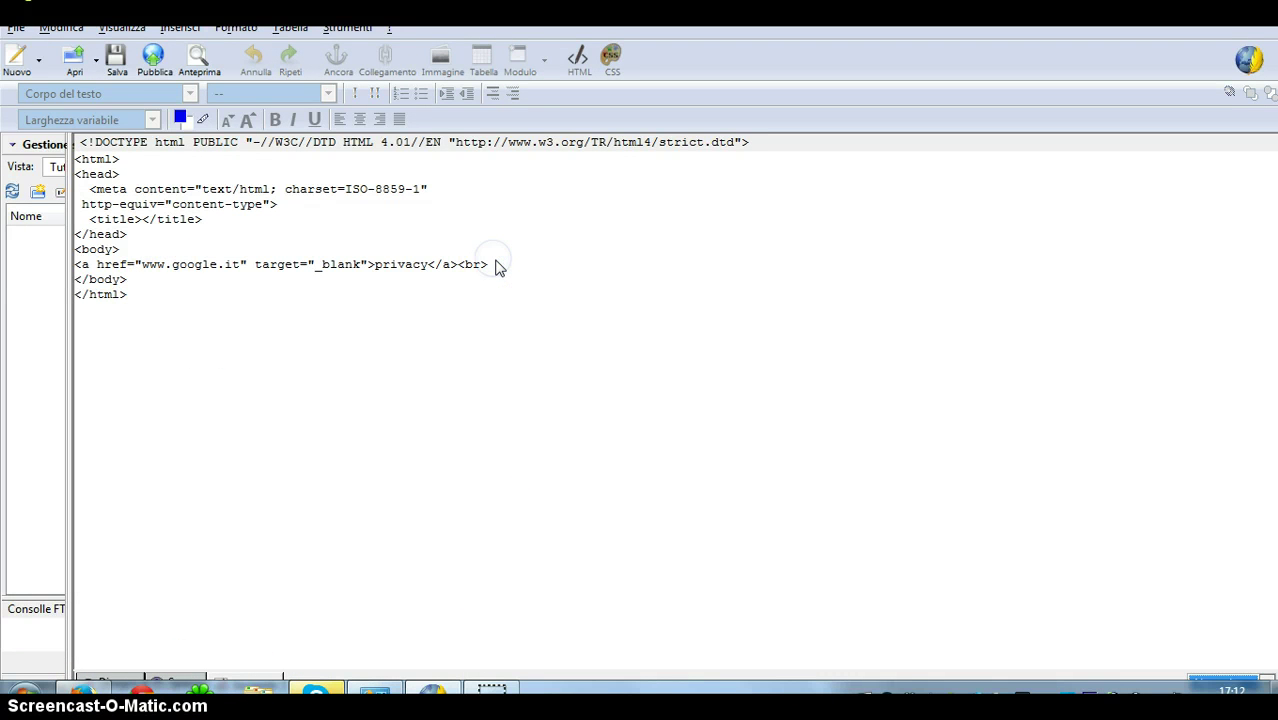
key(ctrl+v)
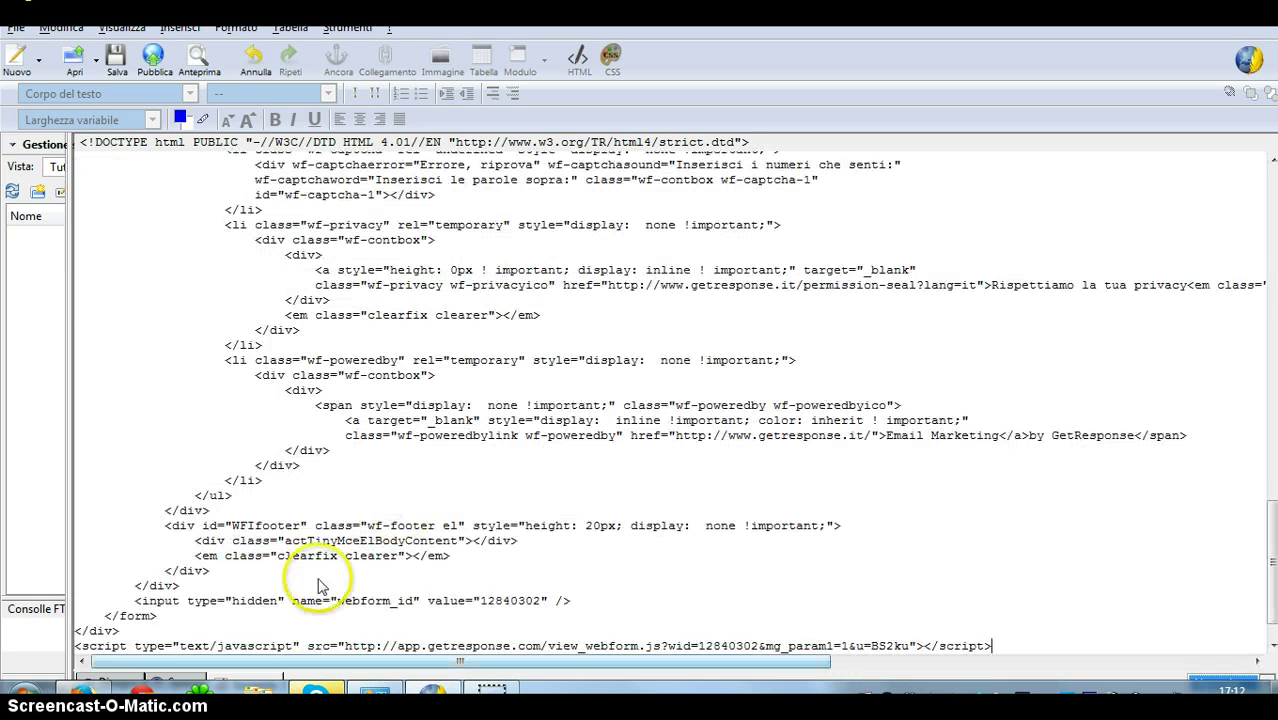
Show the form in the design view without element outlines and inspect the privacy link in its consent text.
click(125, 680)
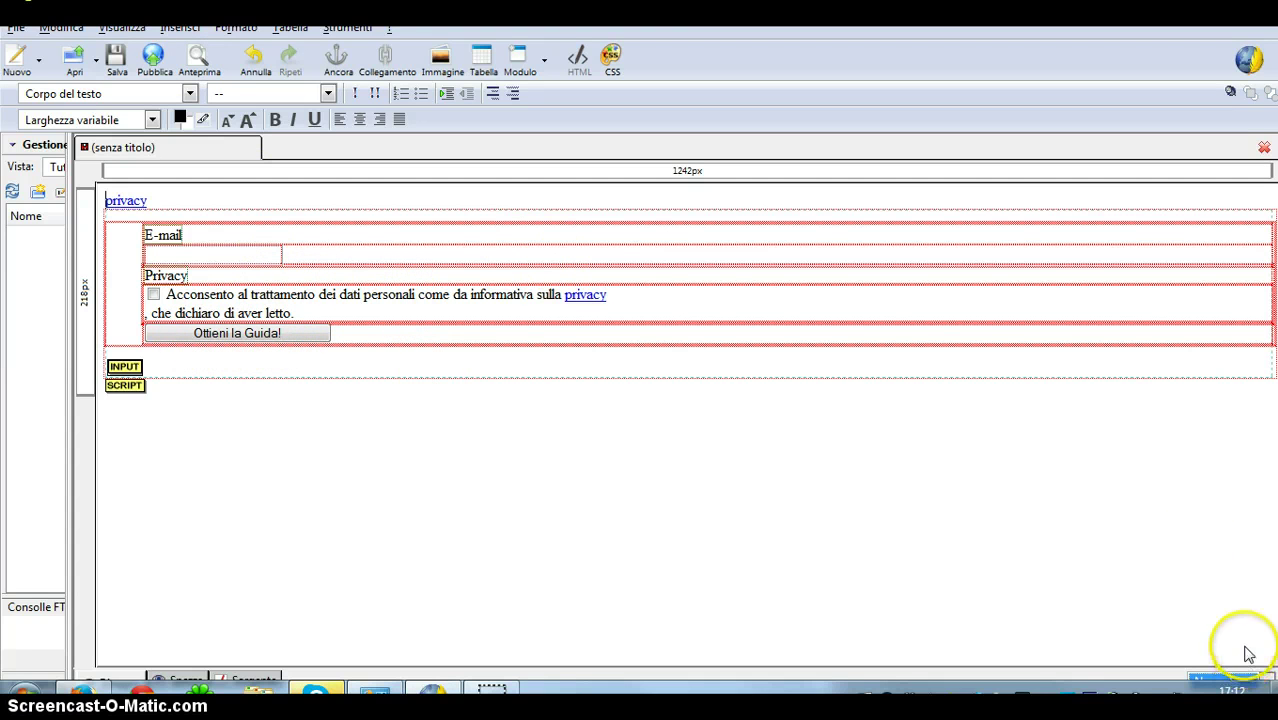
click(1265, 680)
click(1248, 638)
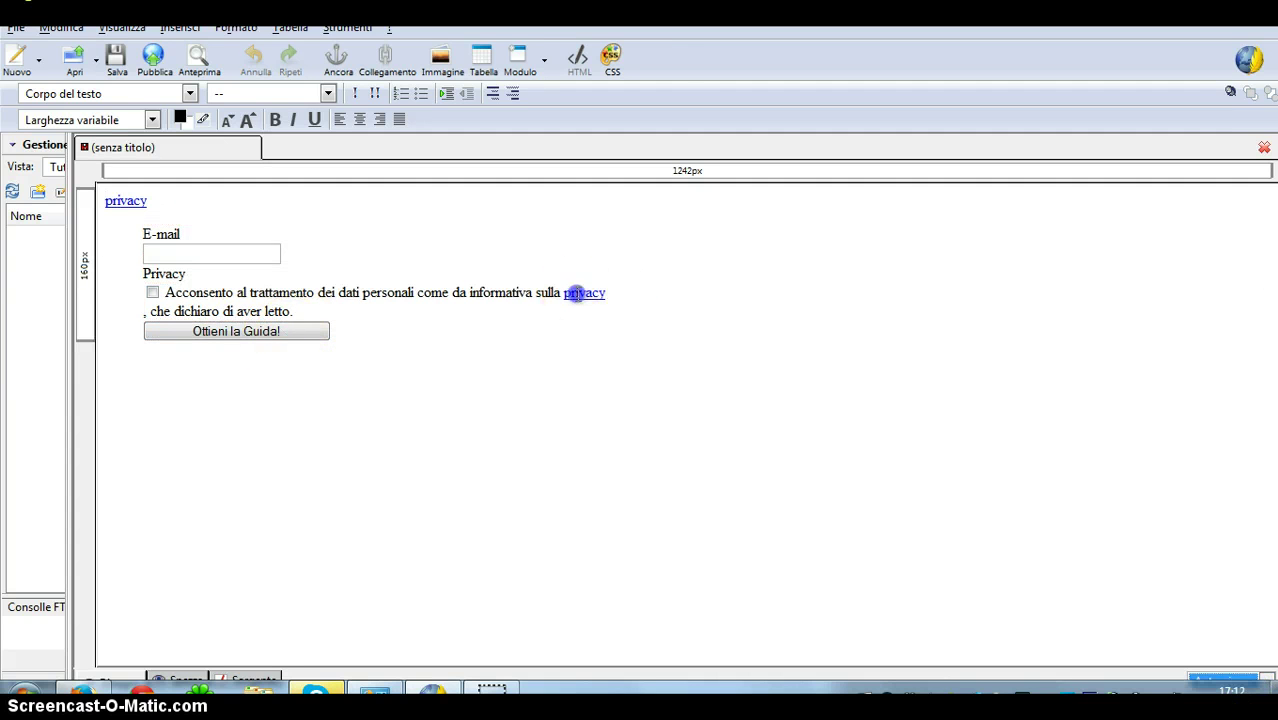
click(575, 293)
click(567, 293)
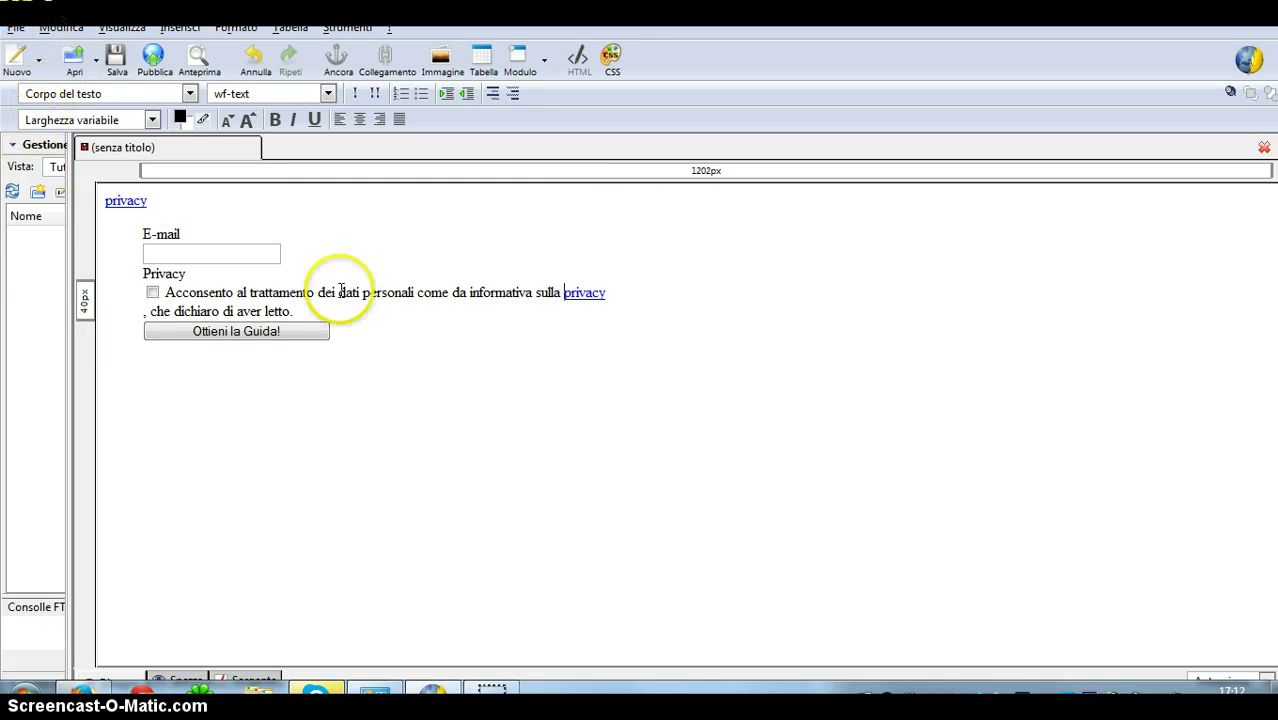
key(alt)
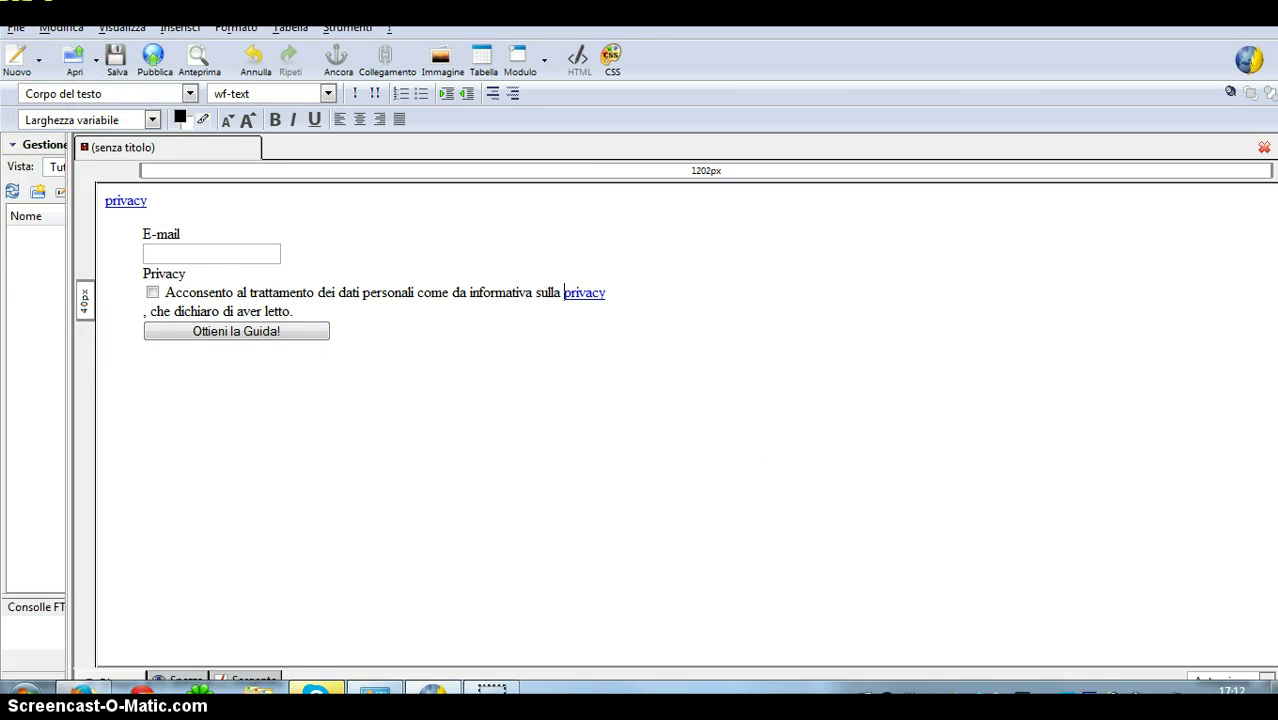
click(16, 28)
click(60, 193)
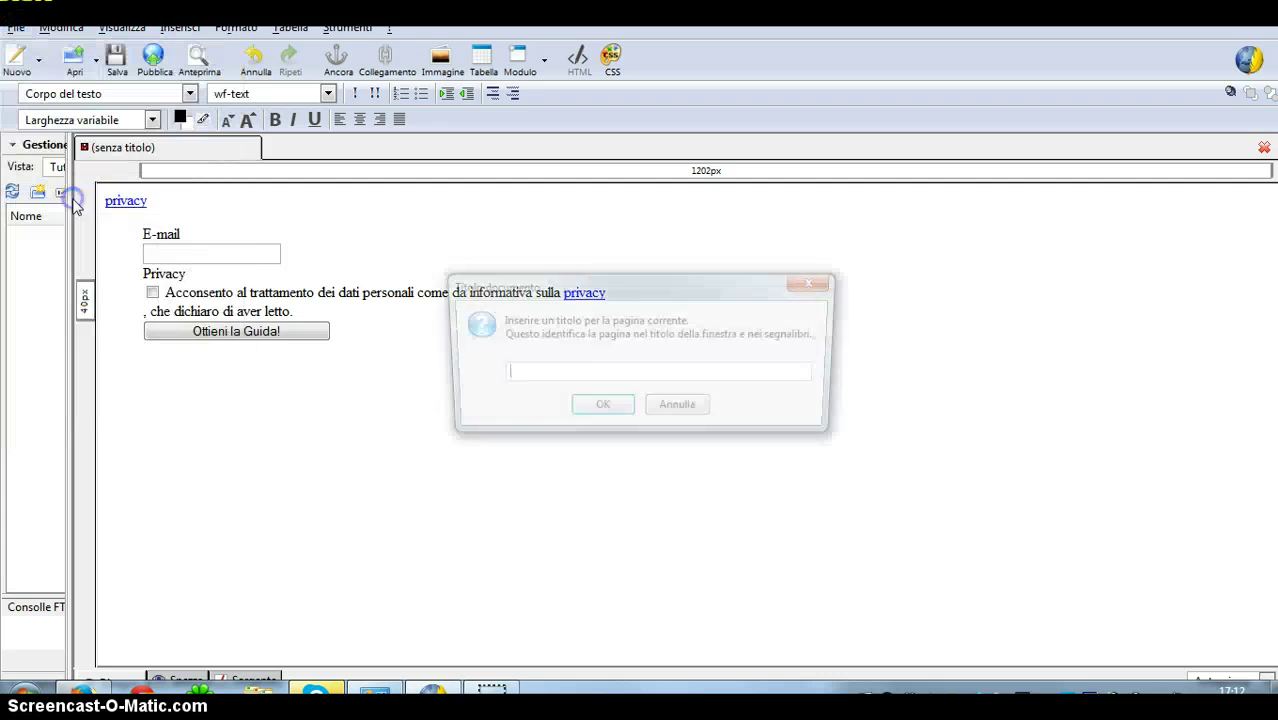
click(684, 414)
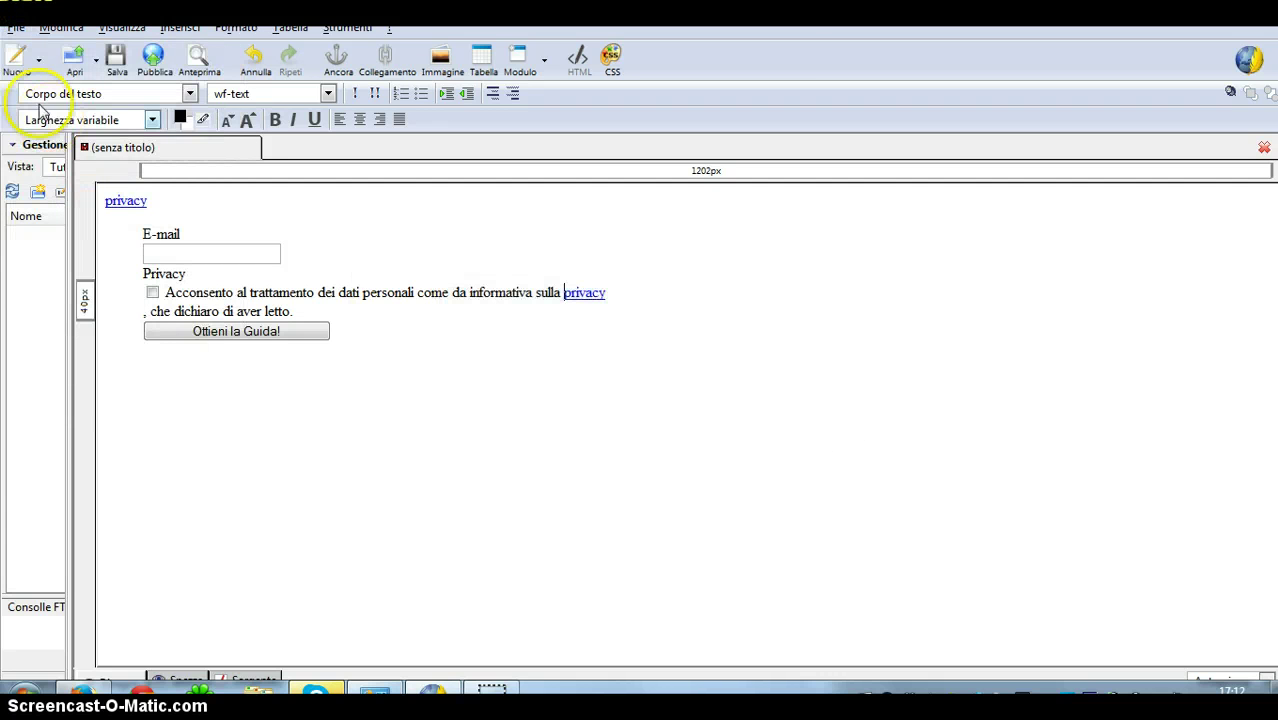
Save the page with the title "titolo" as the HTML file titolo.html on the desktop.
click(14, 30)
click(35, 177)
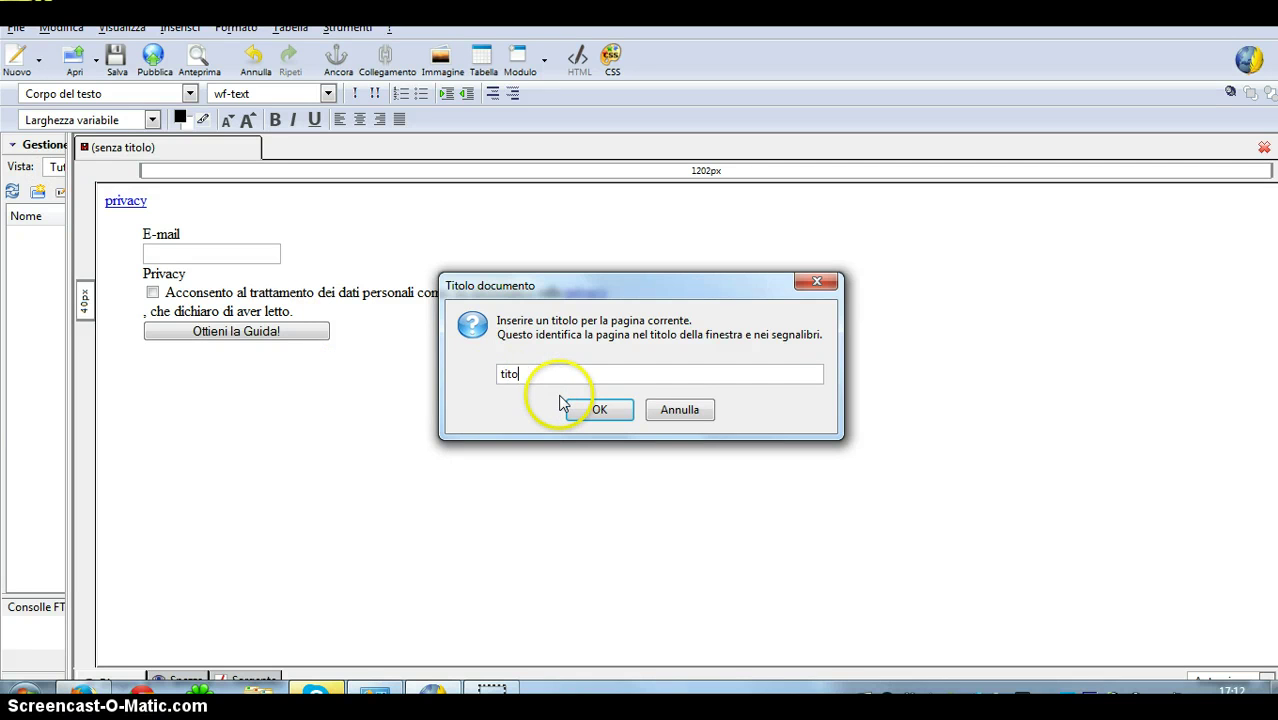
click(600, 411)
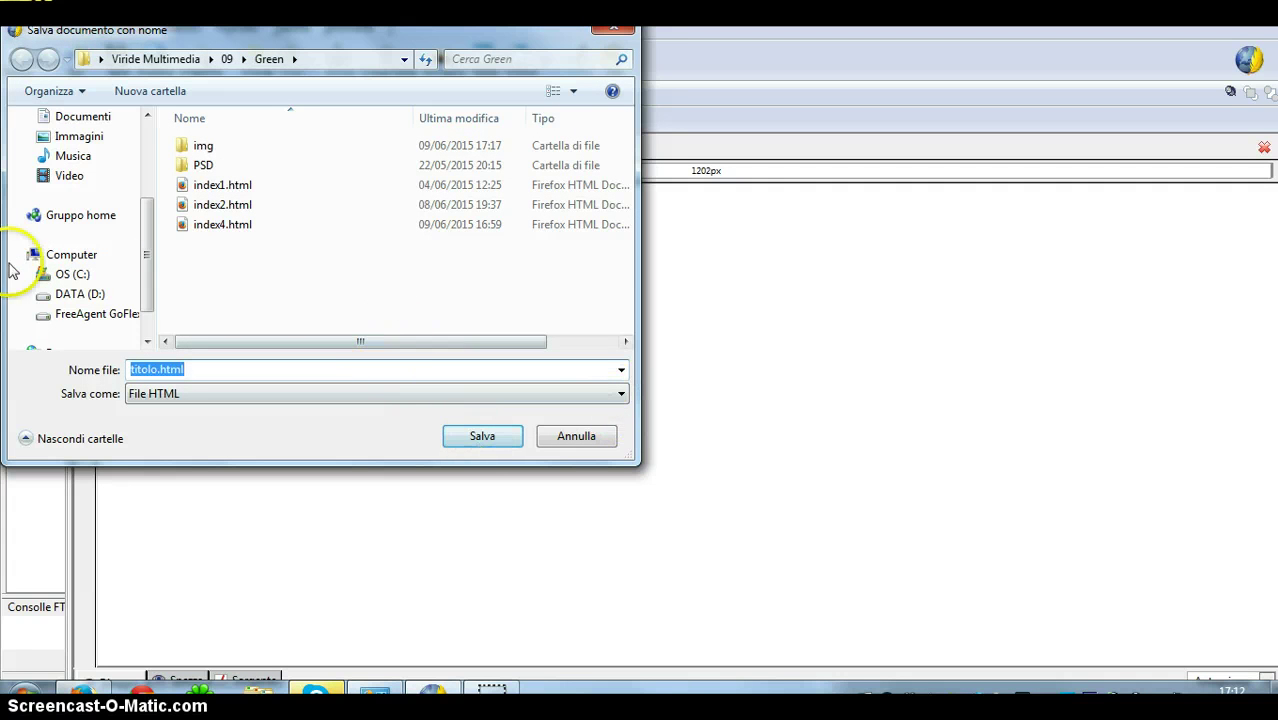
scroll(128, 145, up, 3)
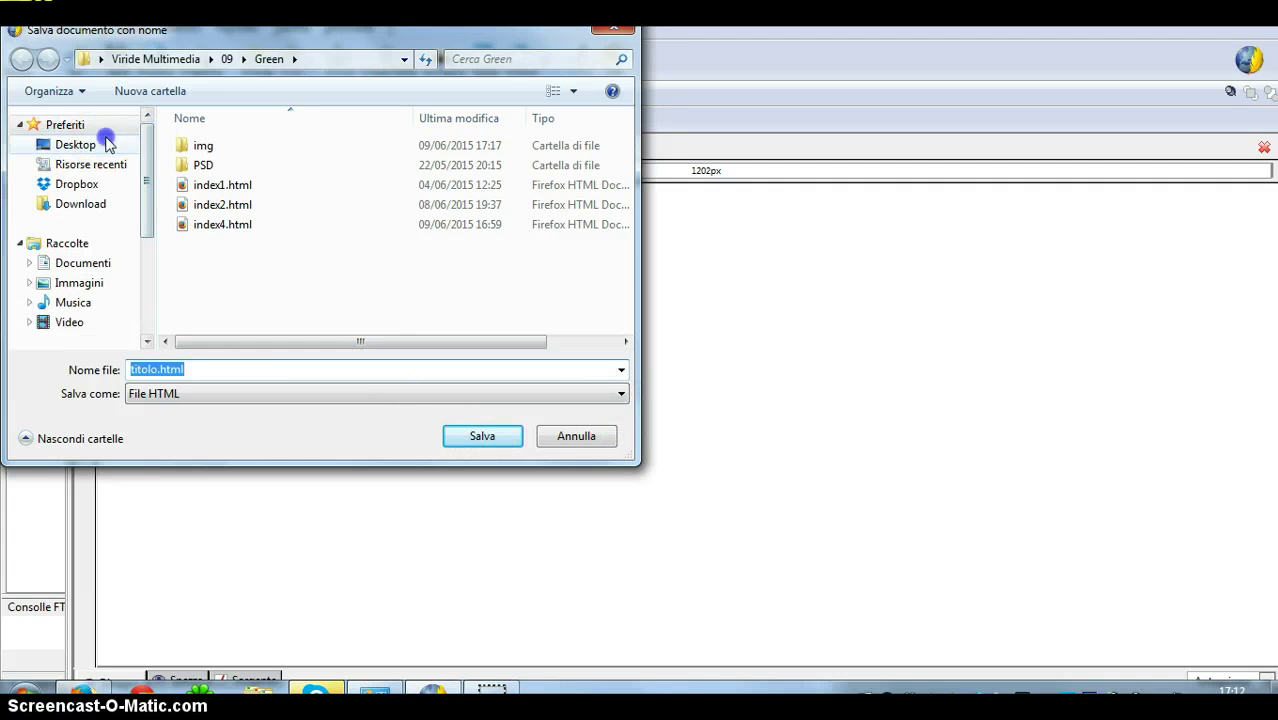
click(100, 142)
click(478, 436)
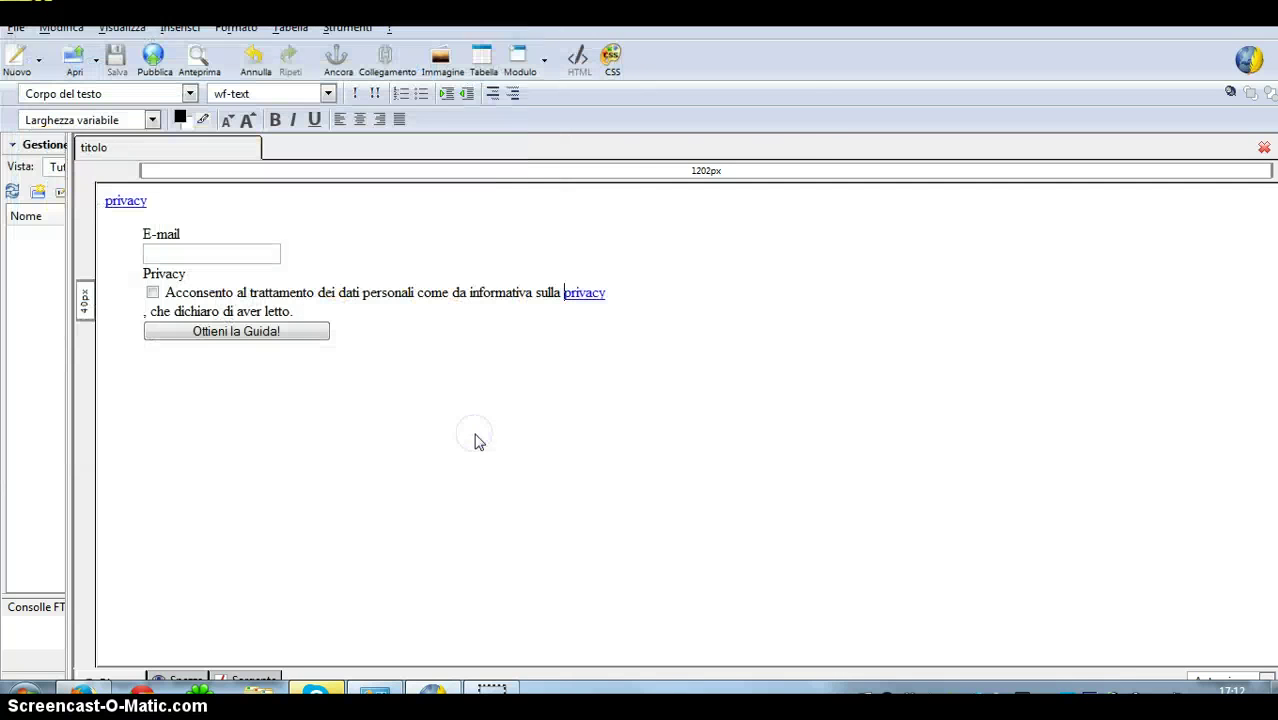
Open titolo.html from the desktop in Firefox and test the privacy link in the consent text, checking the address it leads to.
key(super+d)
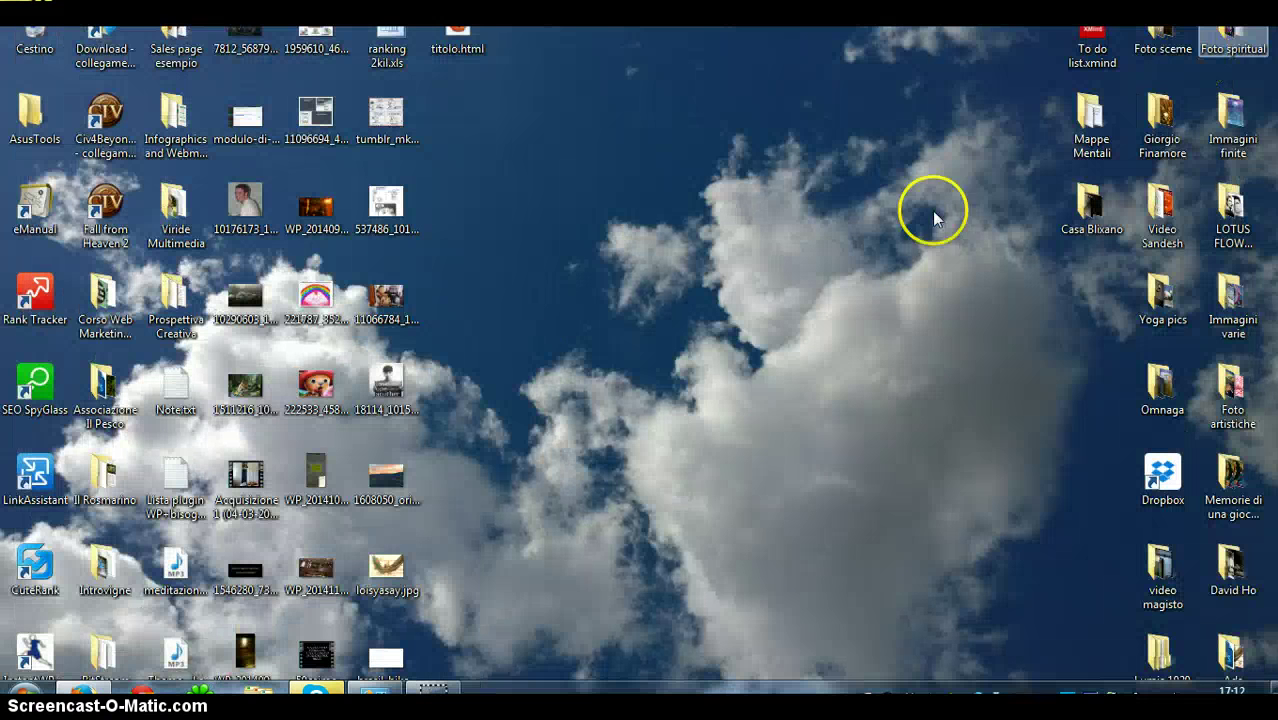
double_click(463, 50)
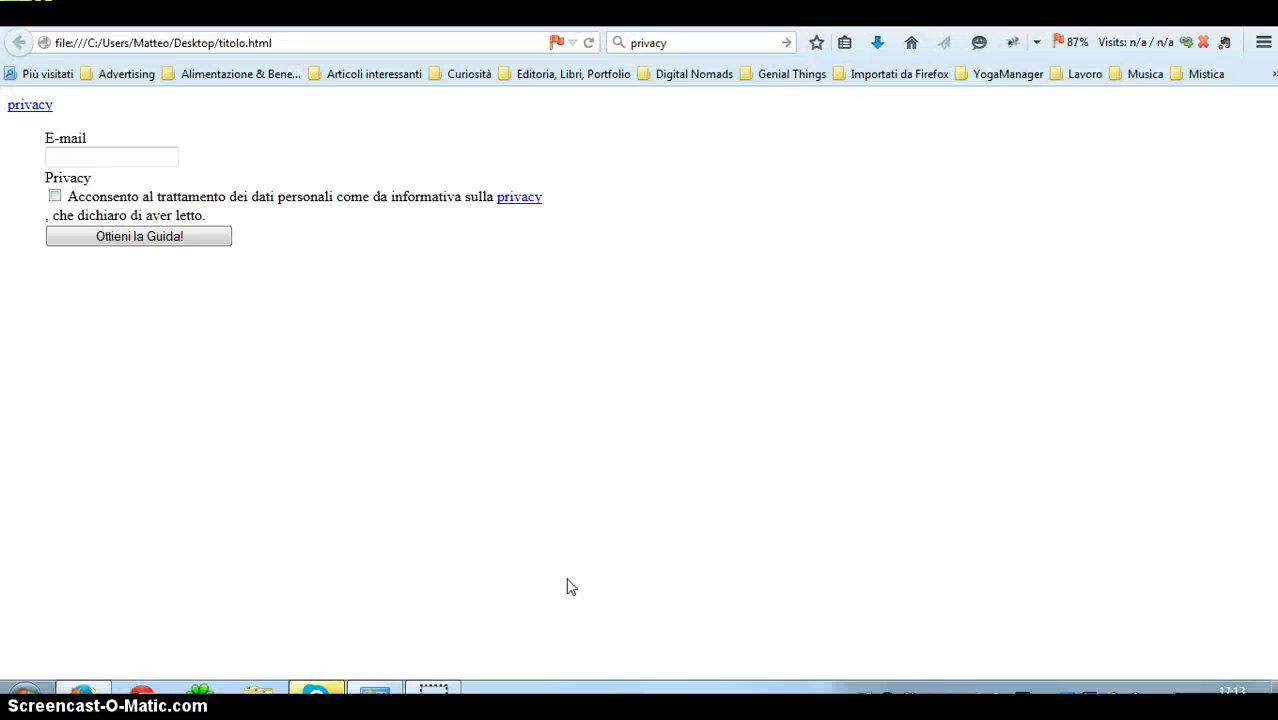
click(522, 199)
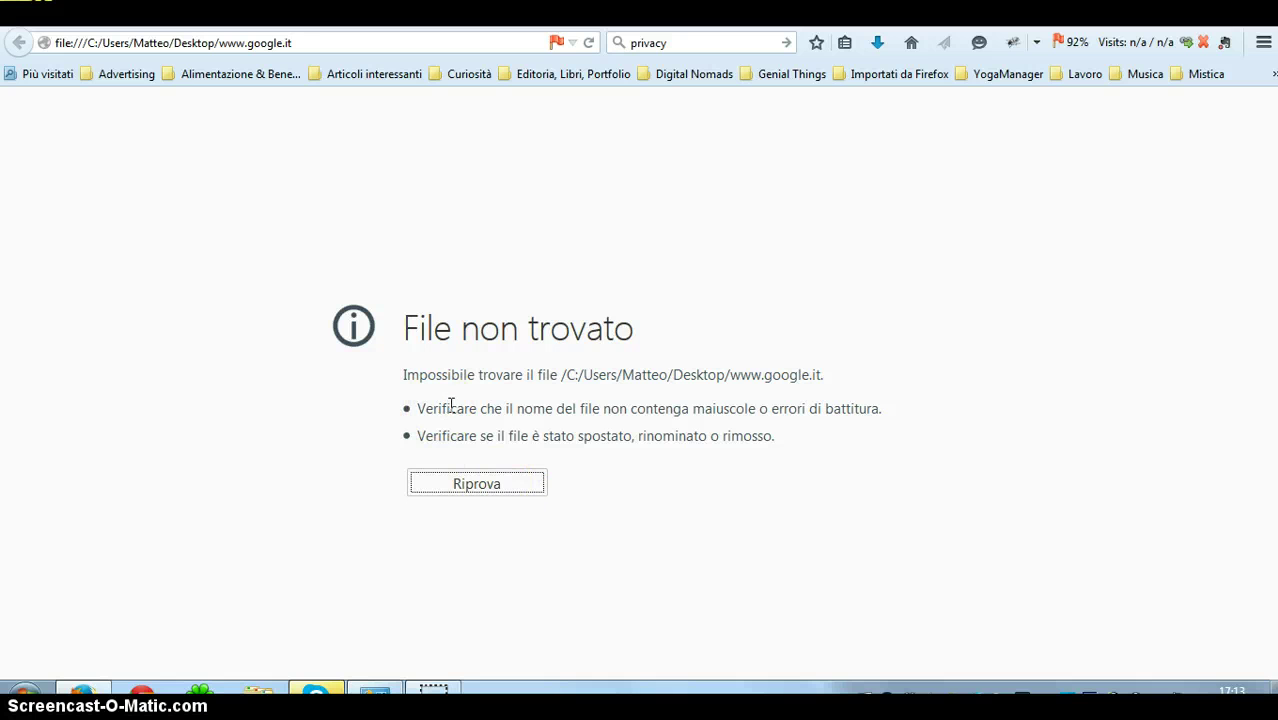
drag(557, 375, 716, 374)
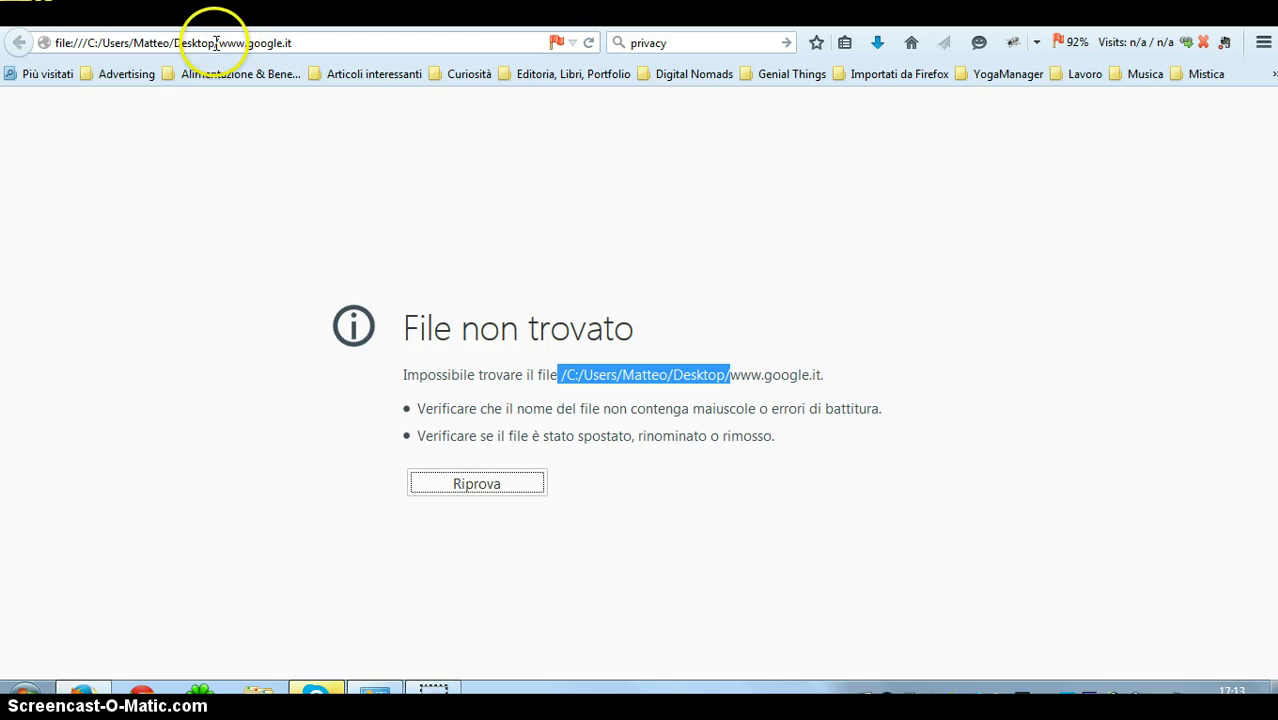
key(ctrl+Tab)
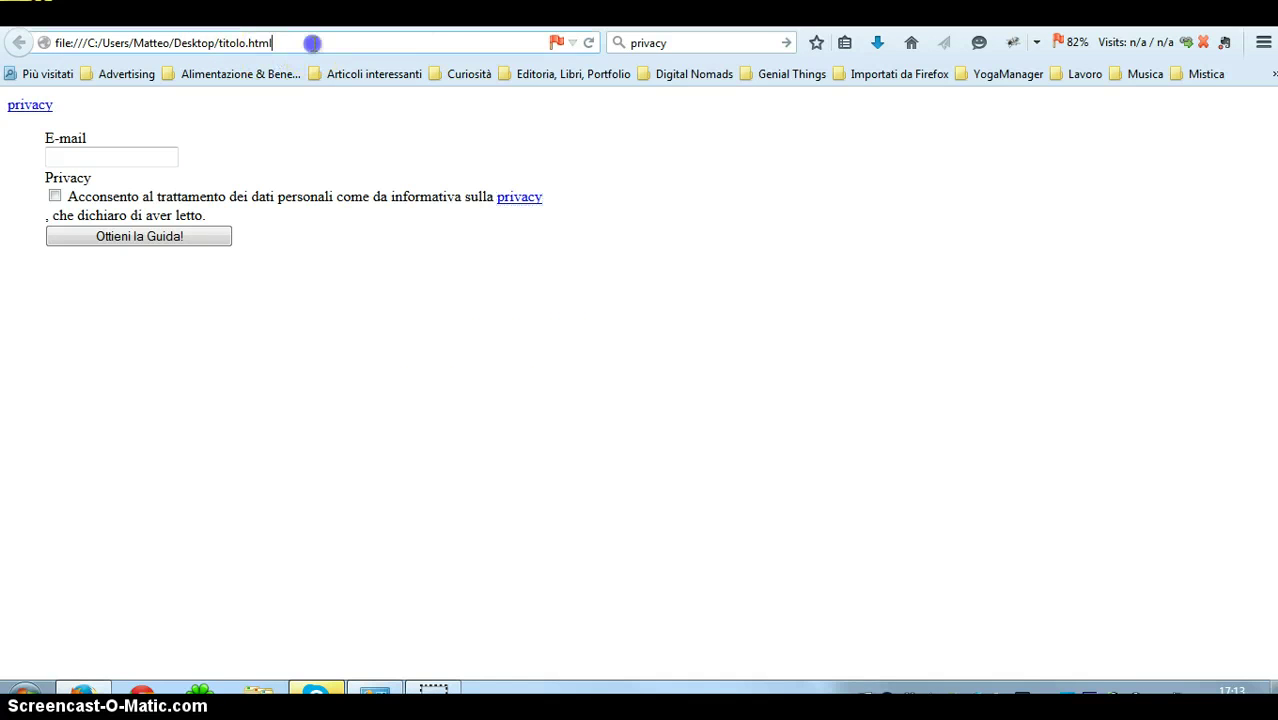
click(312, 43)
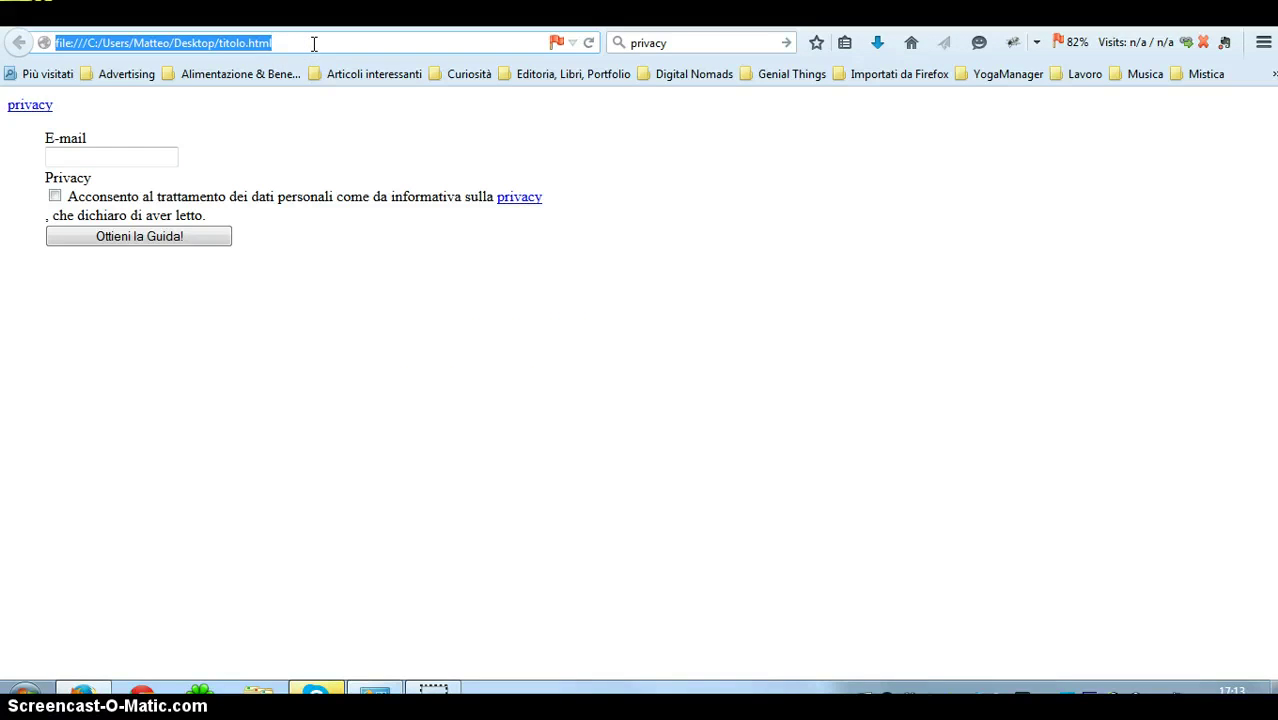
text(www.google.com/)
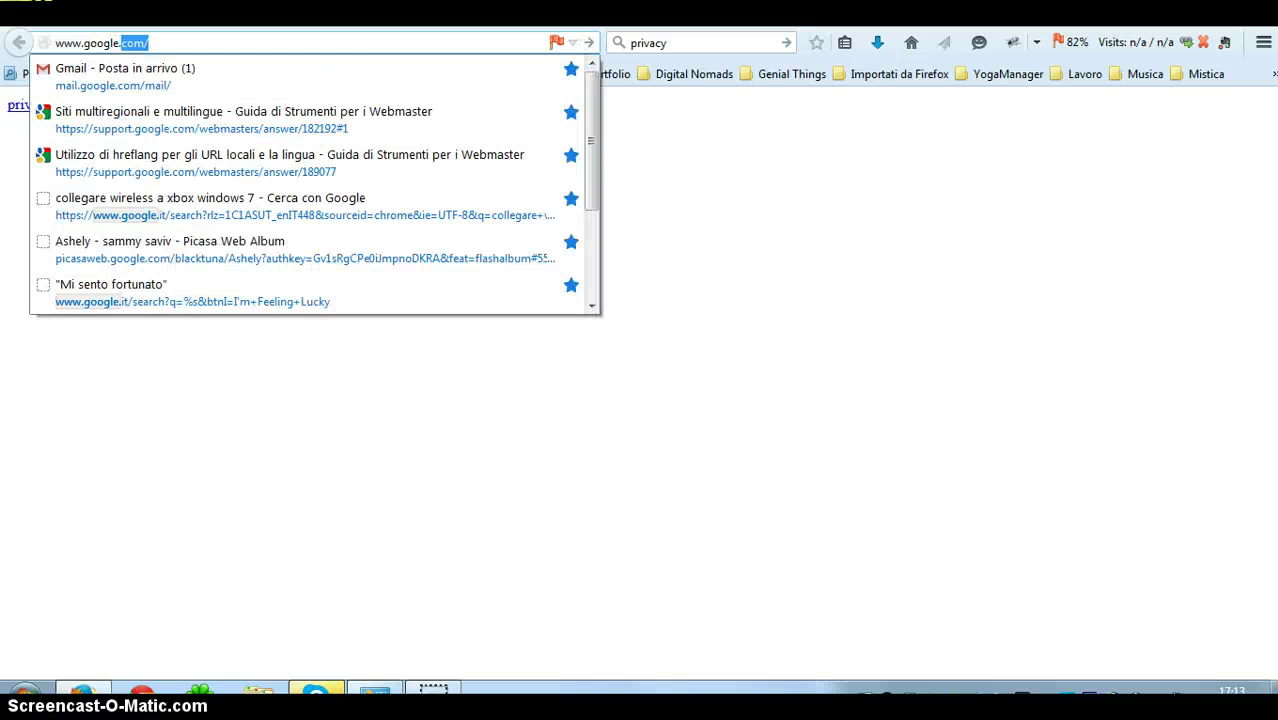
key(Return)
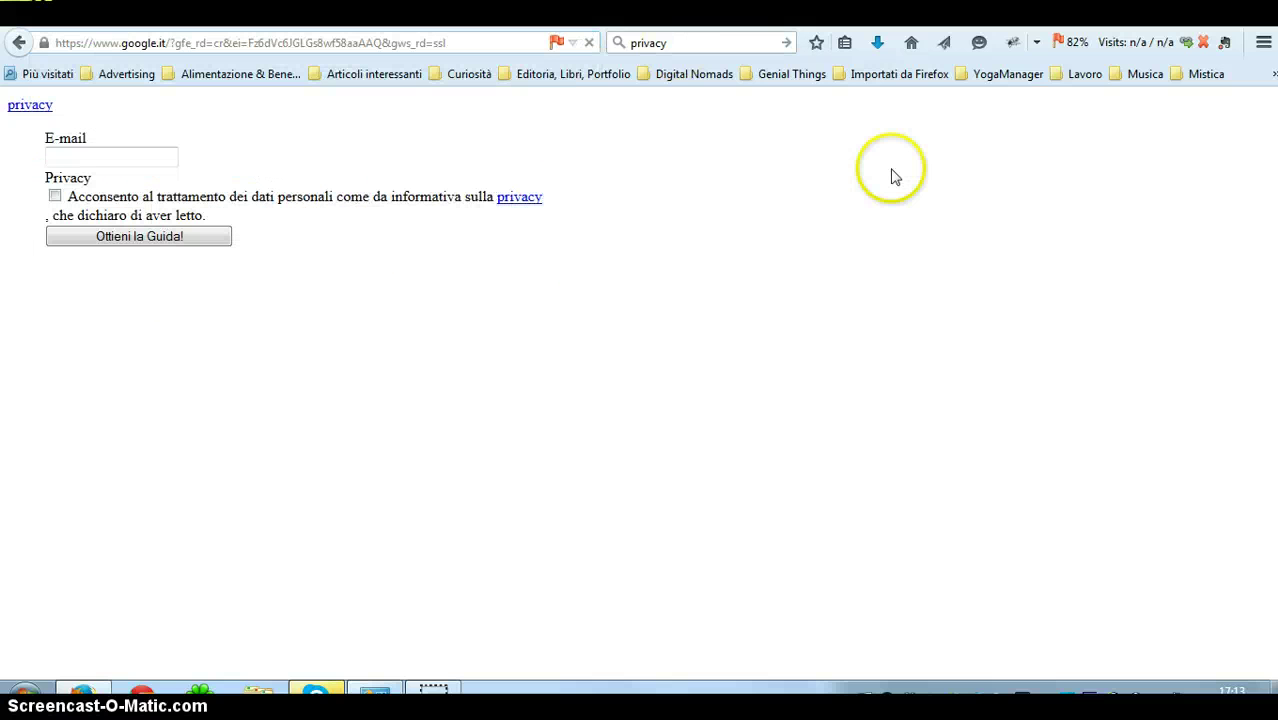
click(165, 42)
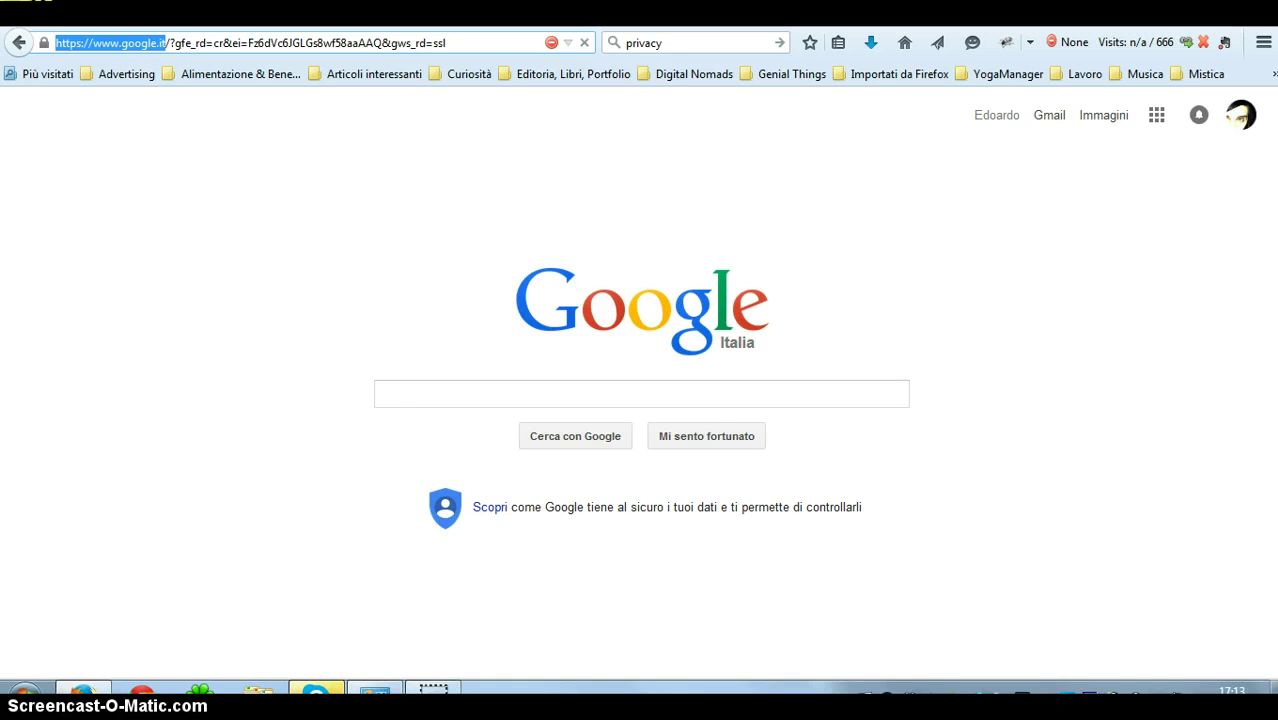
Start KompoZer again and reopen the recently edited titolo.html page.
click(22, 697)
click(103, 262)
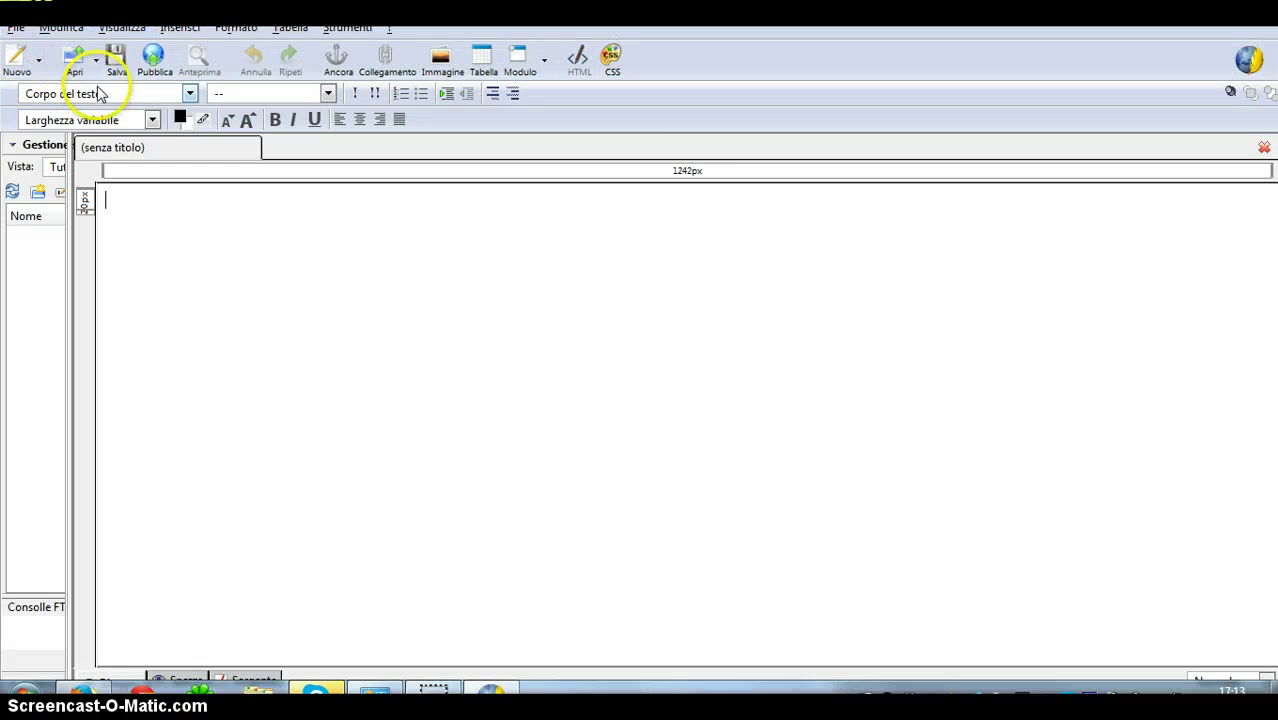
click(74, 60)
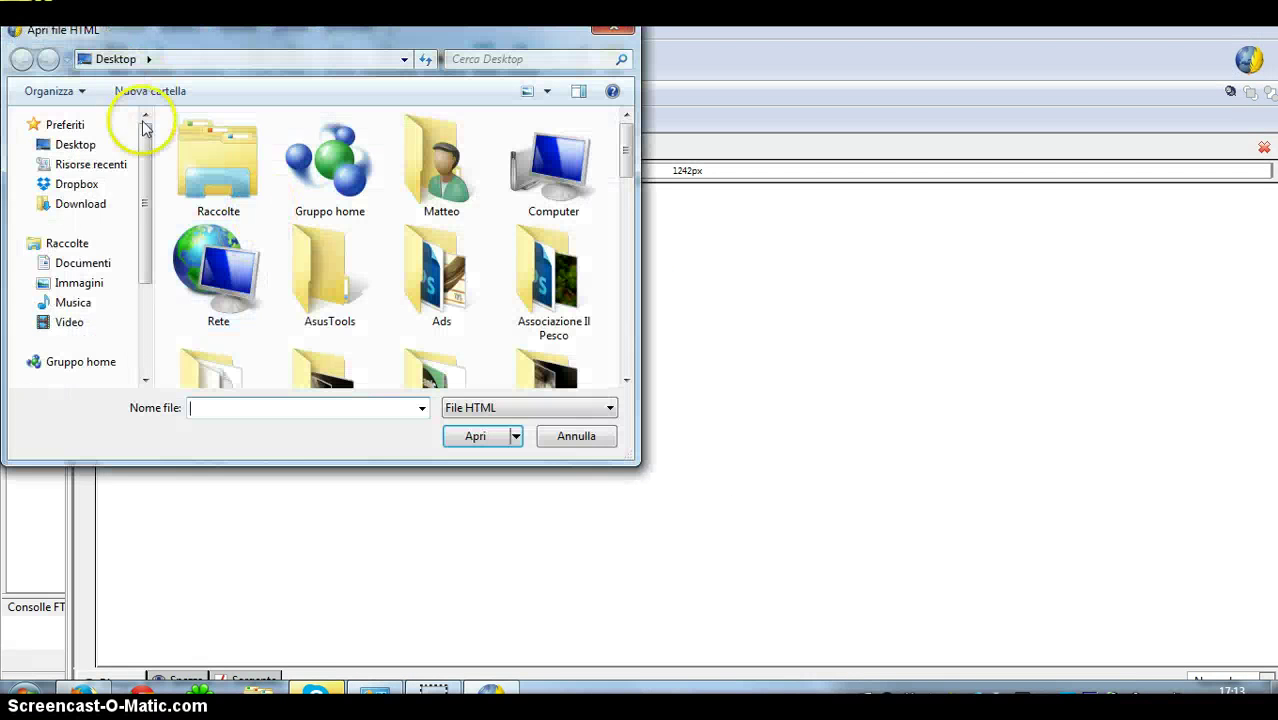
click(577, 437)
click(15, 29)
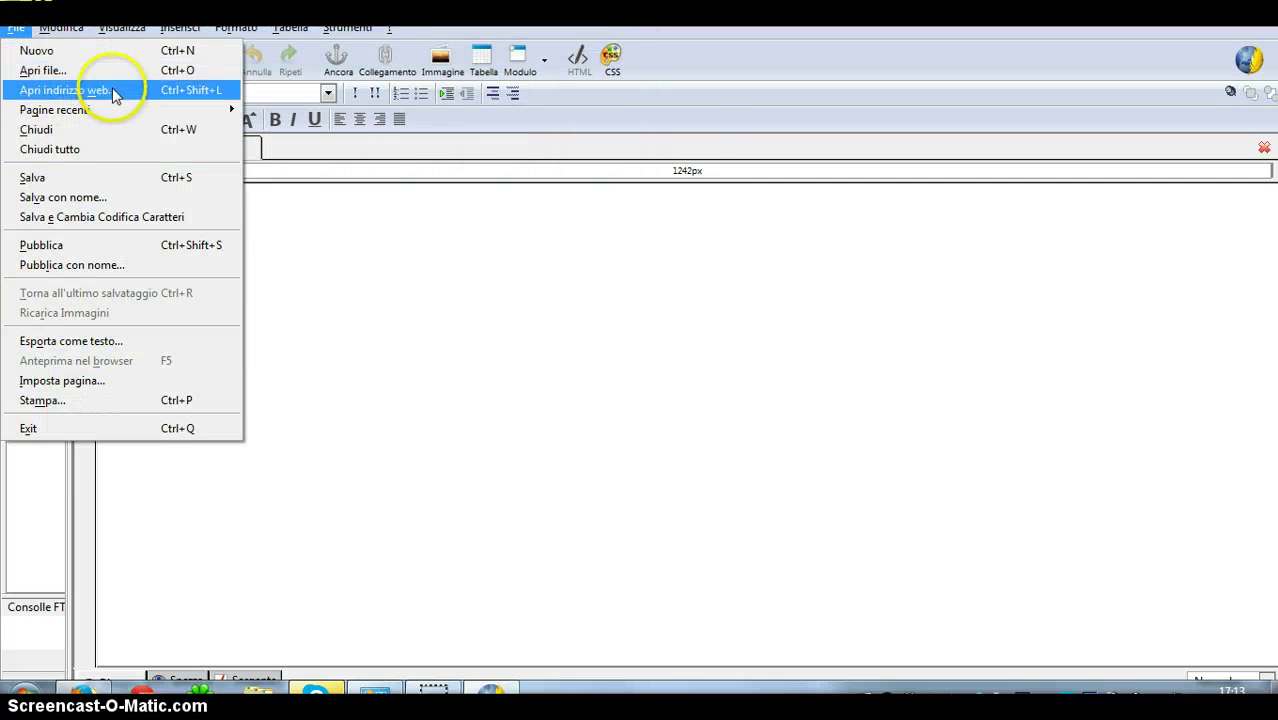
mouse_move(115, 110)
click(420, 113)
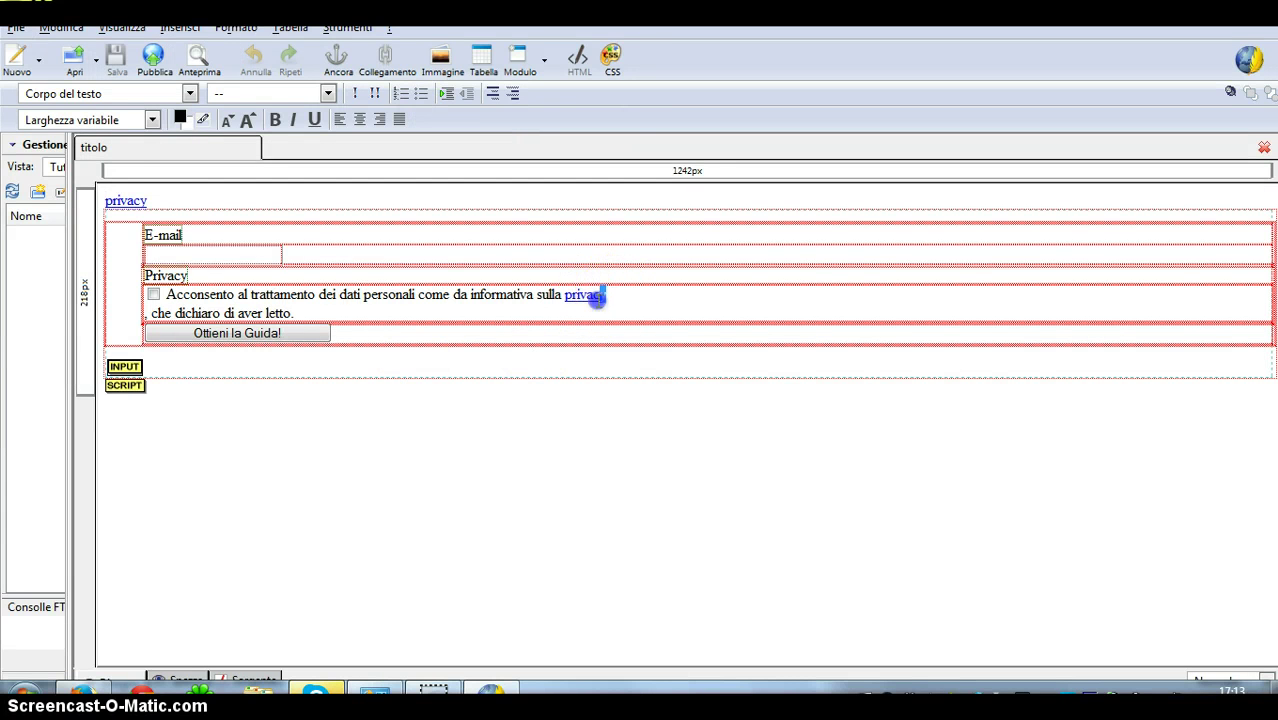
drag(605, 296, 564, 294)
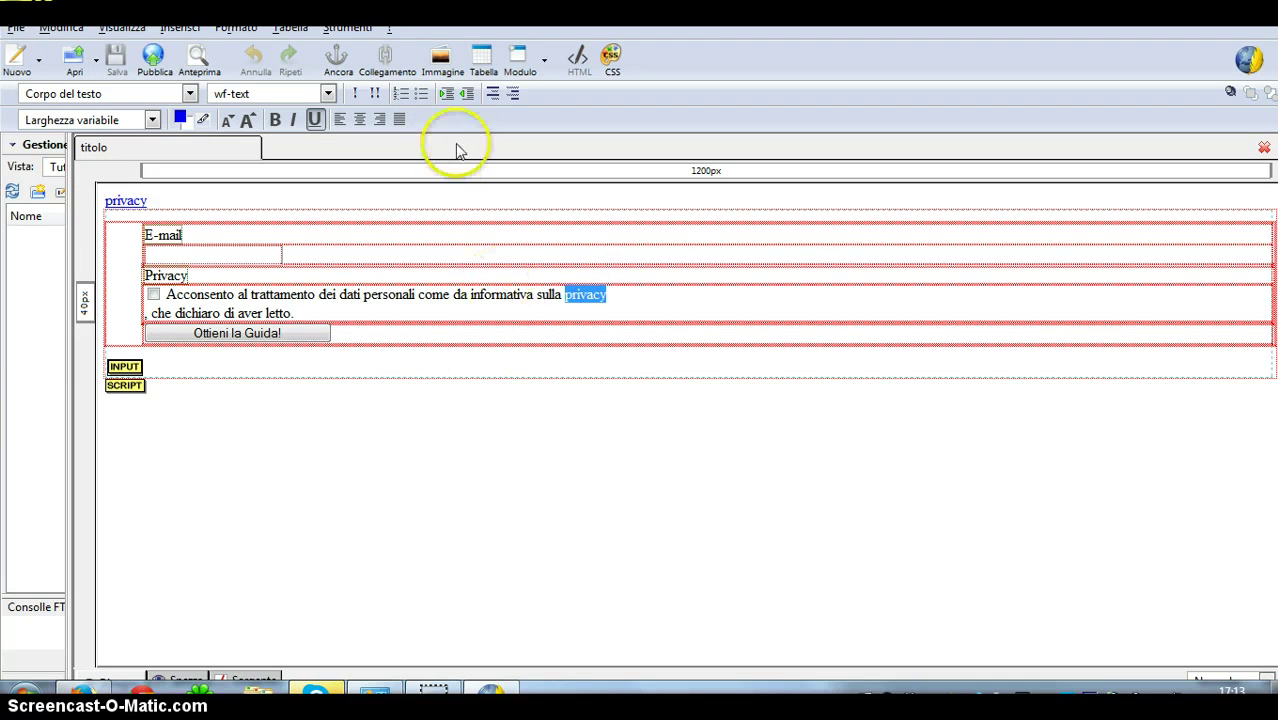
click(386, 57)
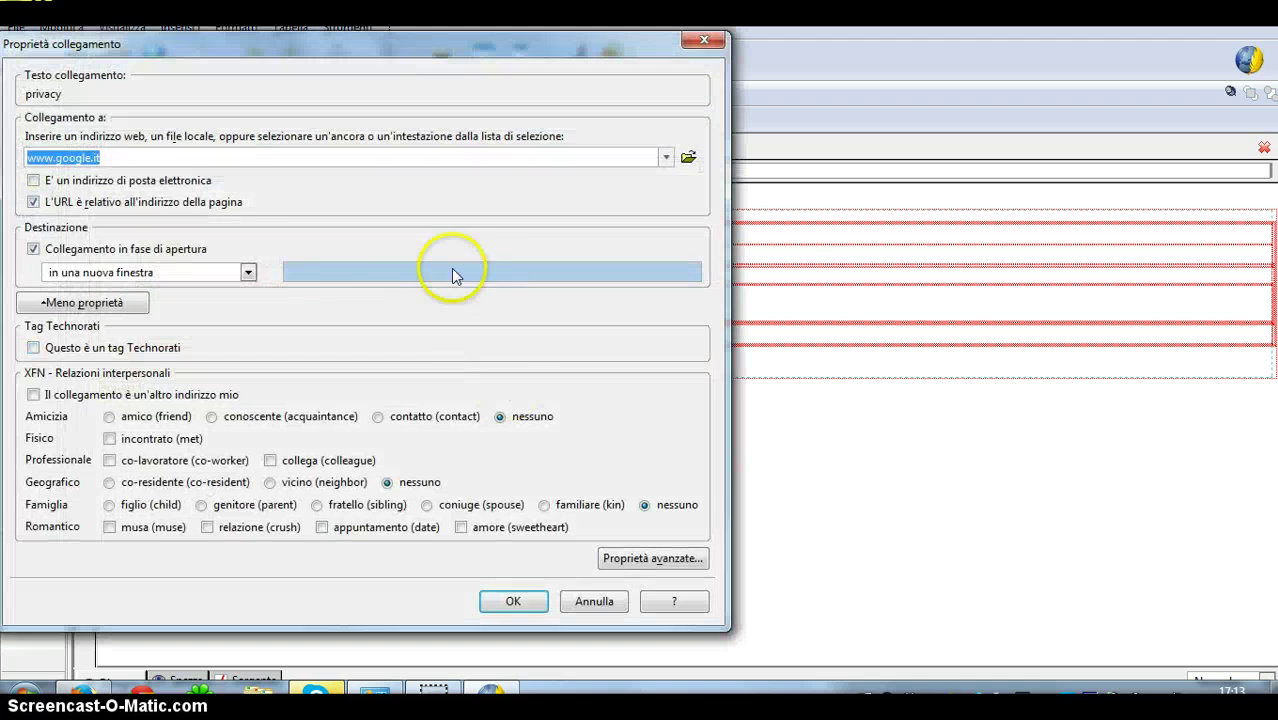
text(https://www.google.it)
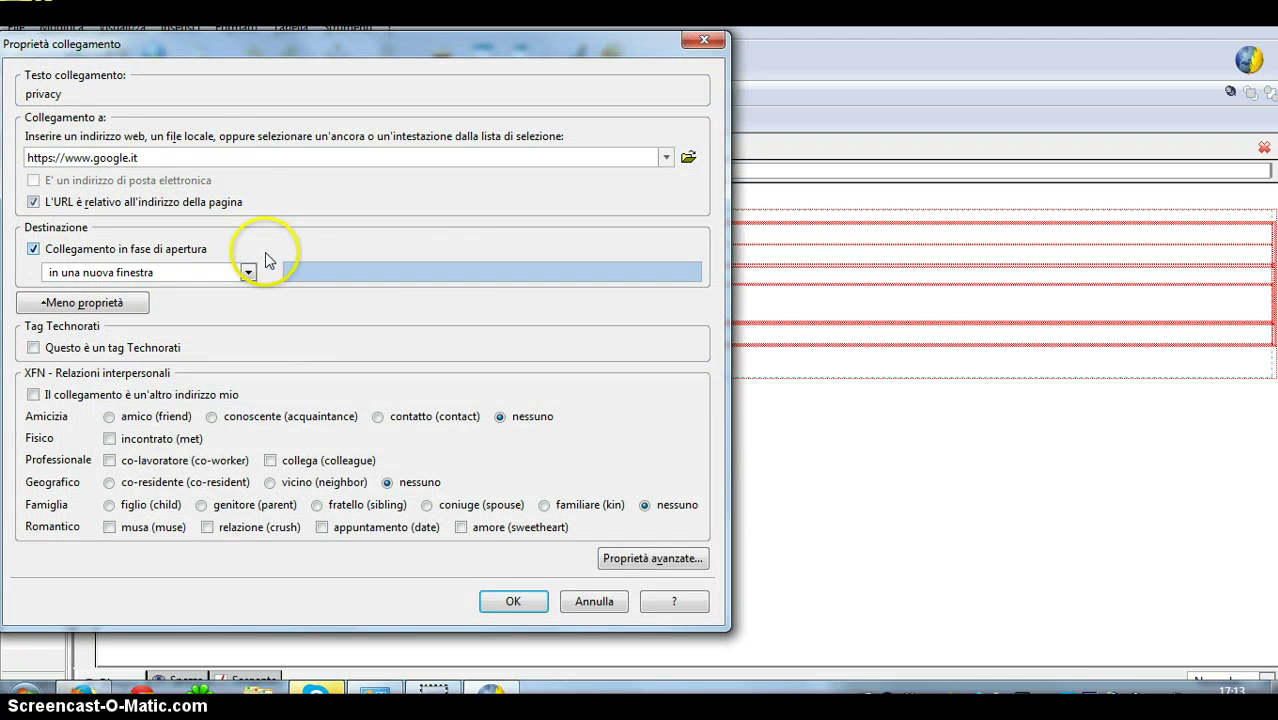
click(195, 202)
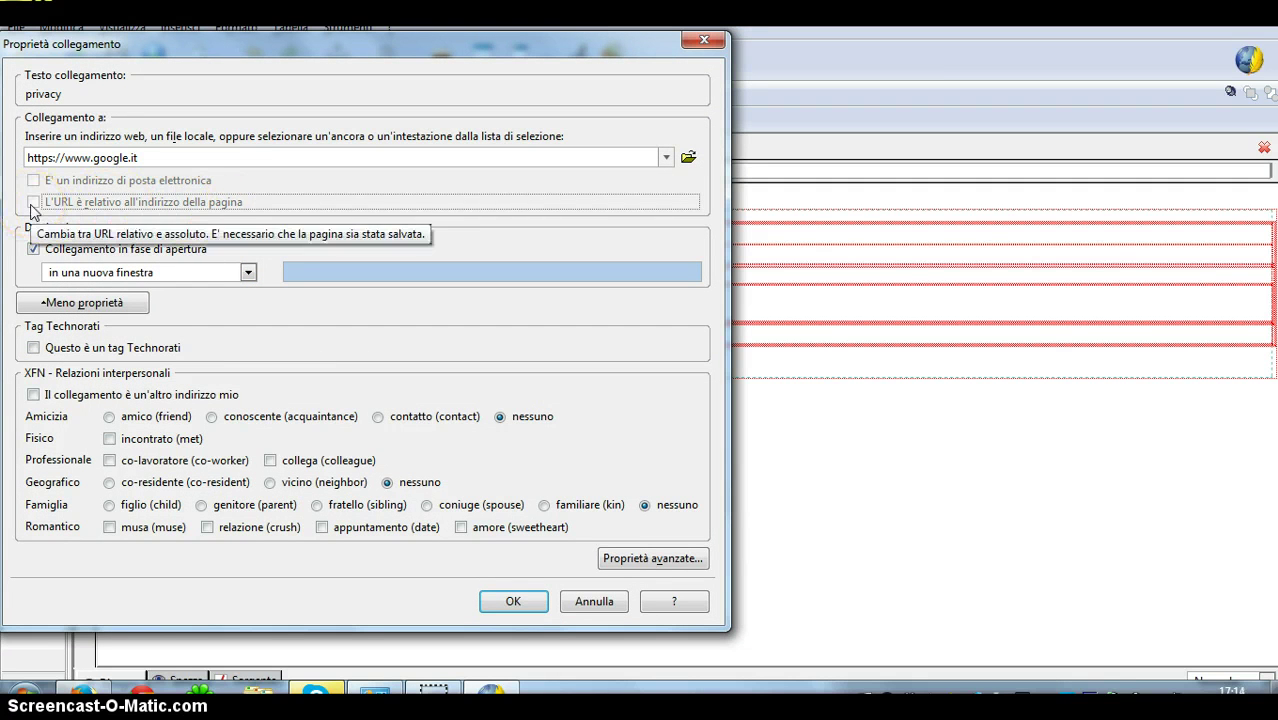
click(513, 601)
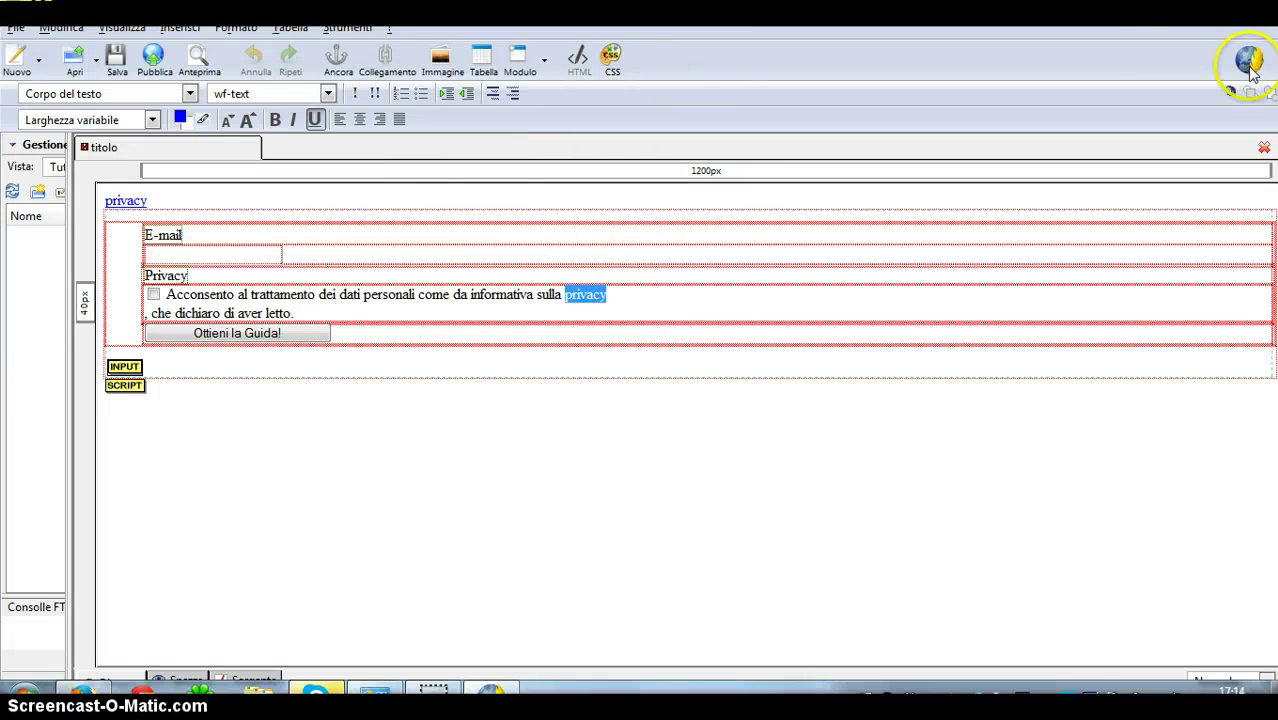
click(15, 27)
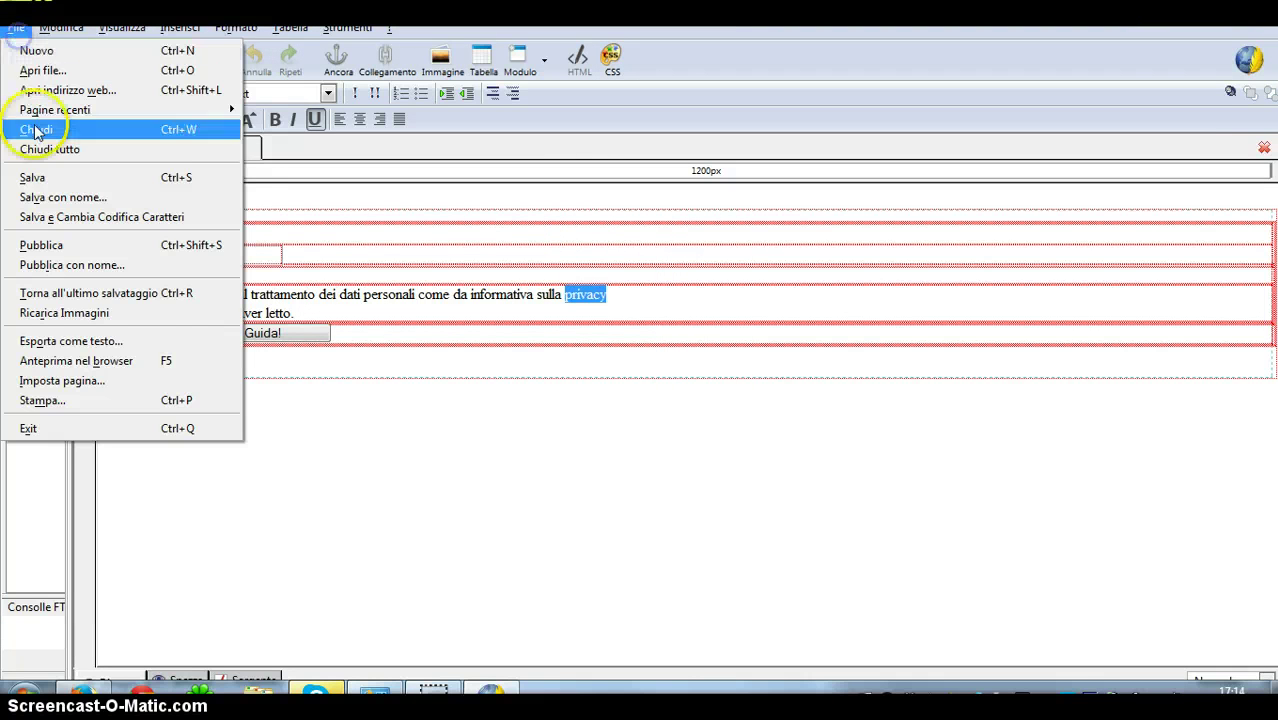
click(35, 174)
Open the saved titolo.html from the desktop in Firefox again and test the consent text's privacy link, comparing it with the earlier attempt.
key(alt+Tab)
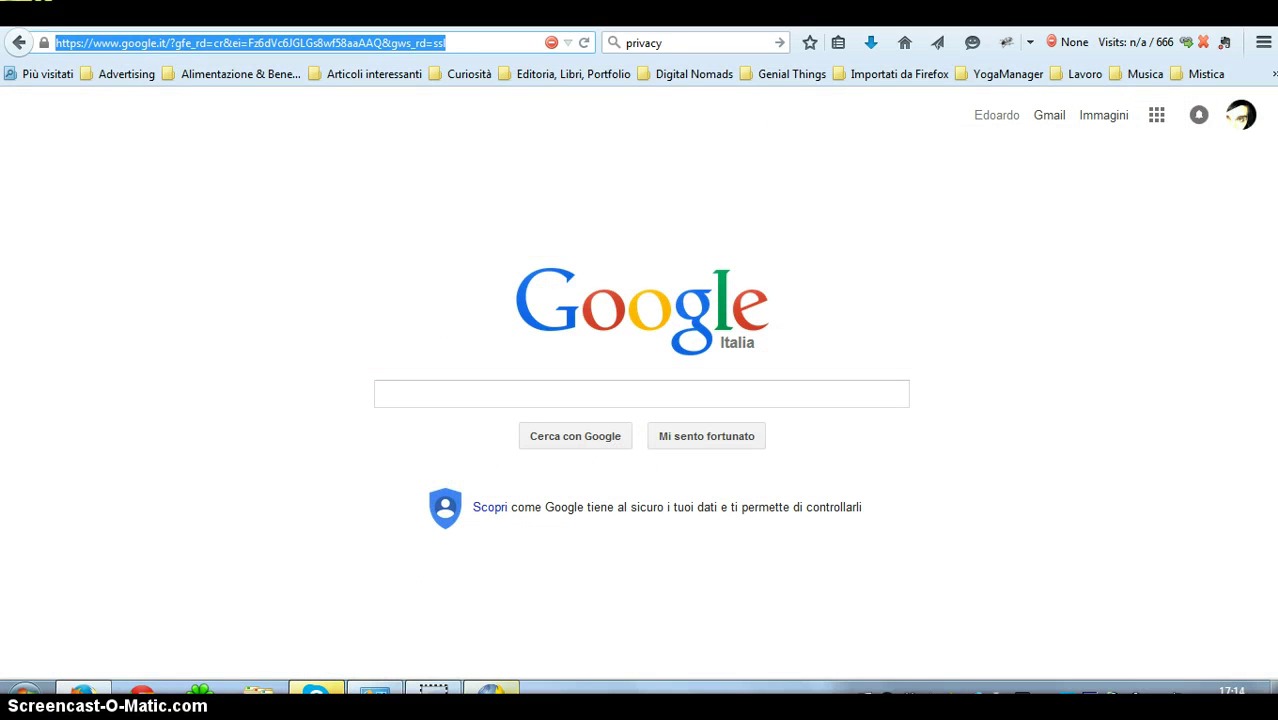
key(super+d)
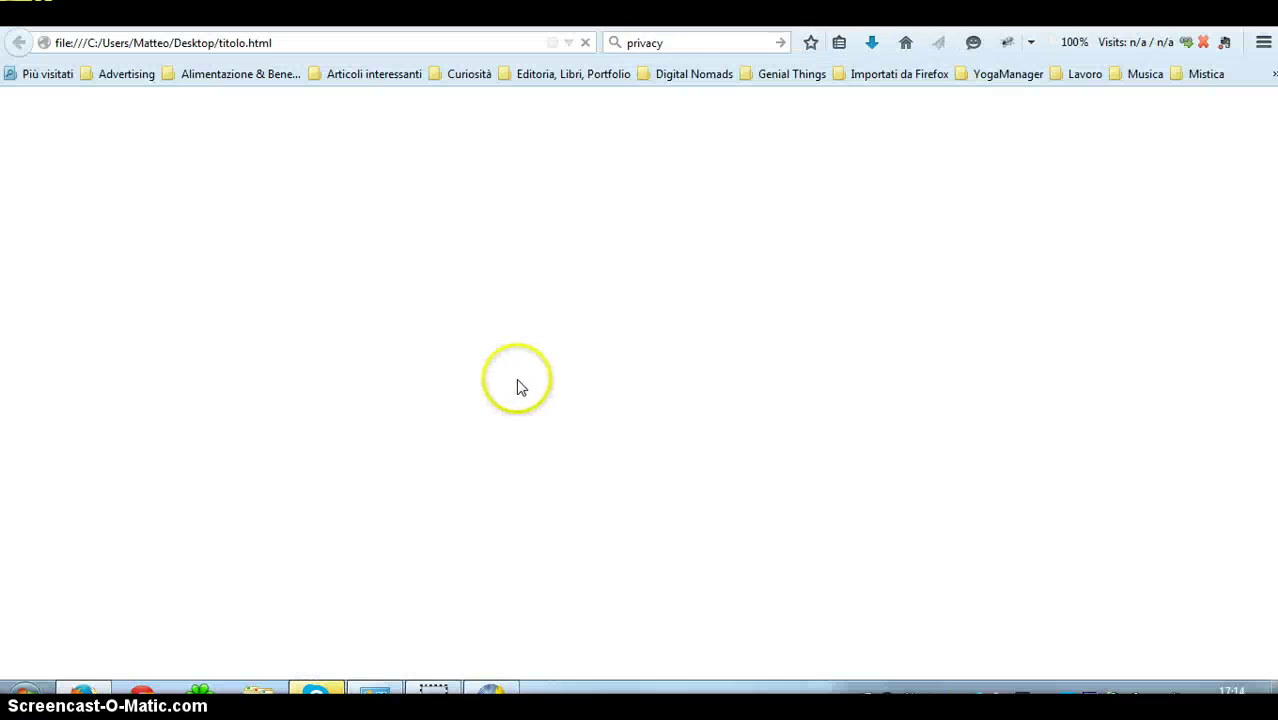
click(517, 198)
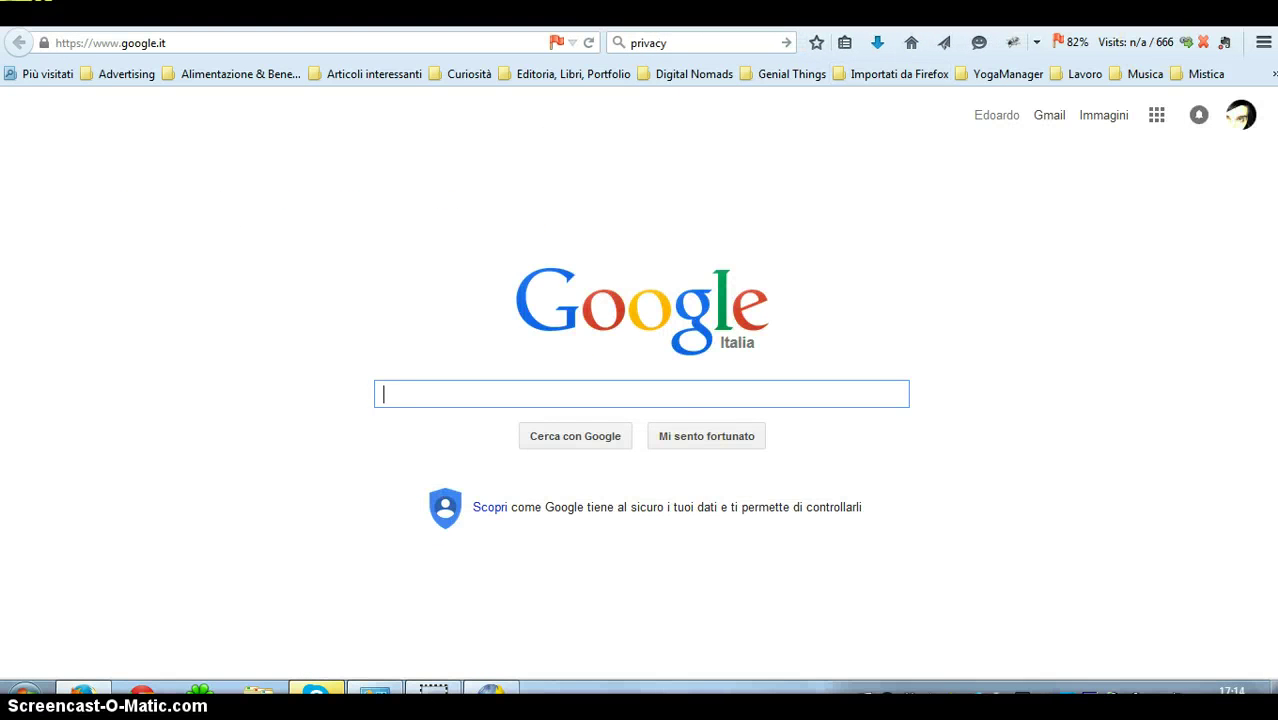
key(alt+Left)
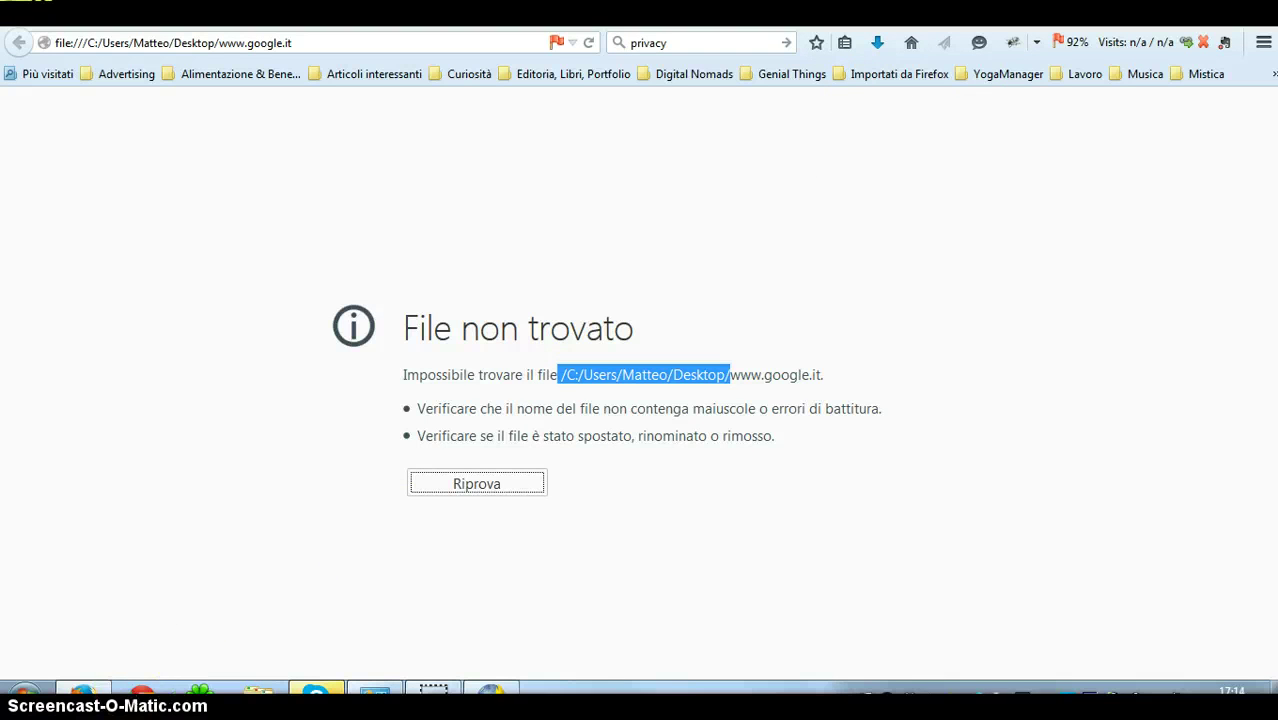
click(82, 690)
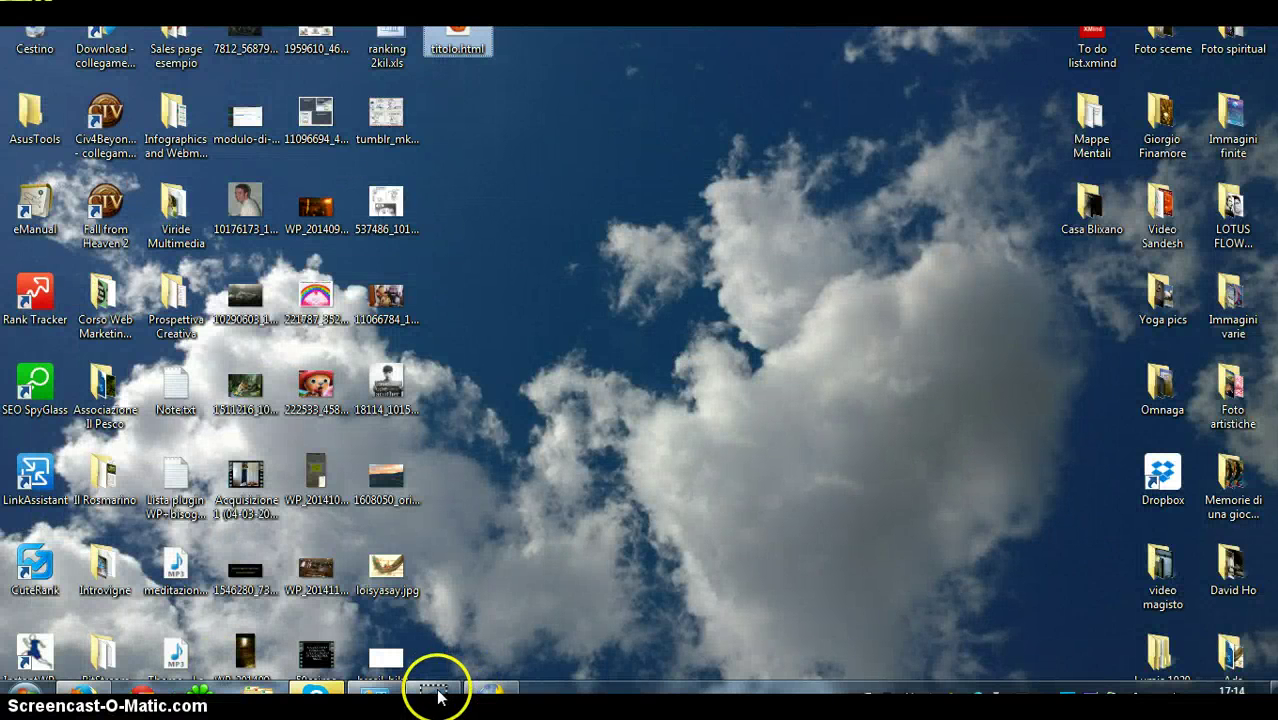